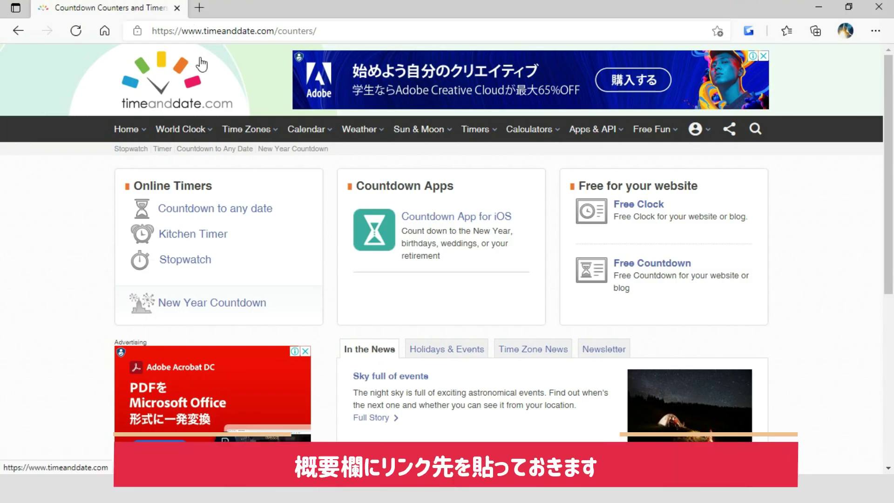
- Translate the timeanddate.com counters page into Japanese with Edge's translate popup
left_click(335, 35)
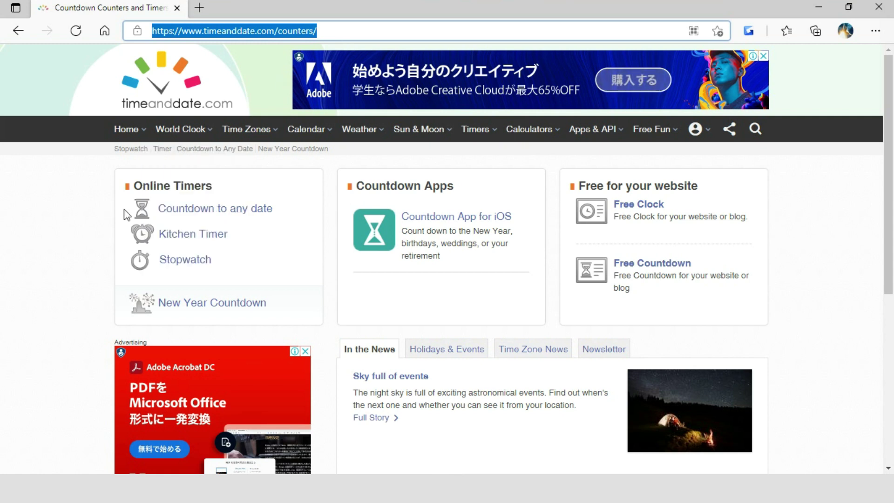
right_click(63, 203)
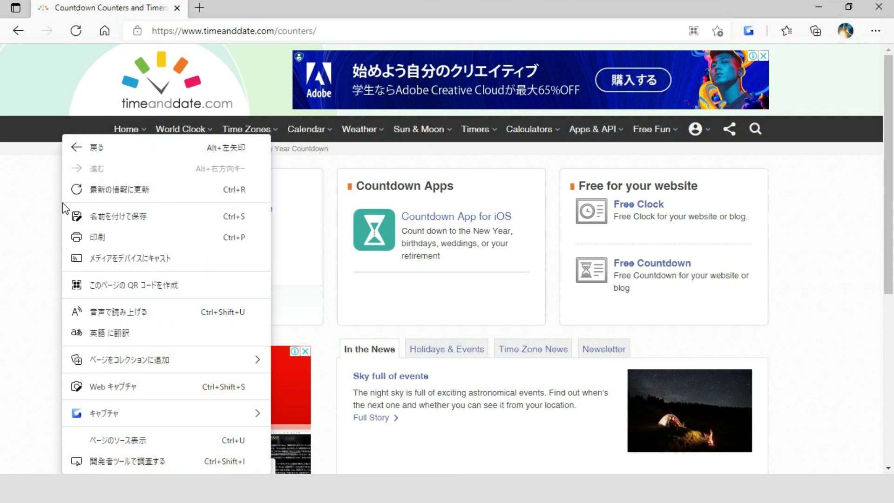
left_click(96, 335)
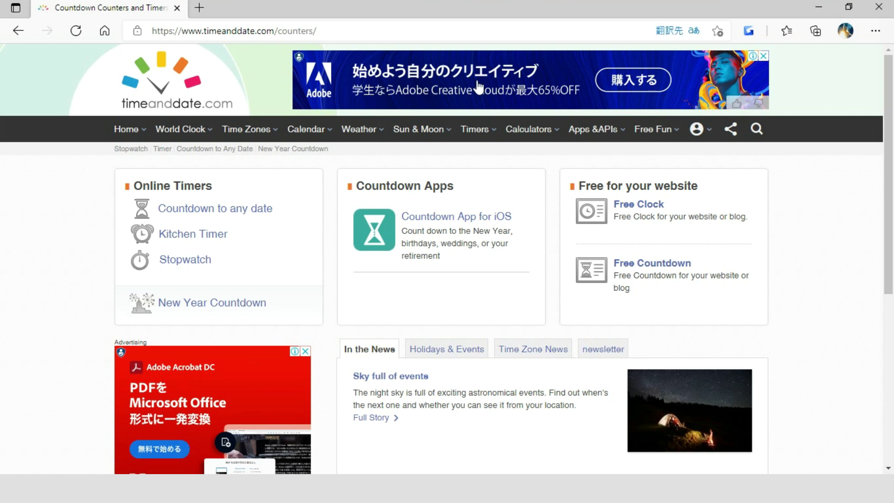
left_click(694, 32)
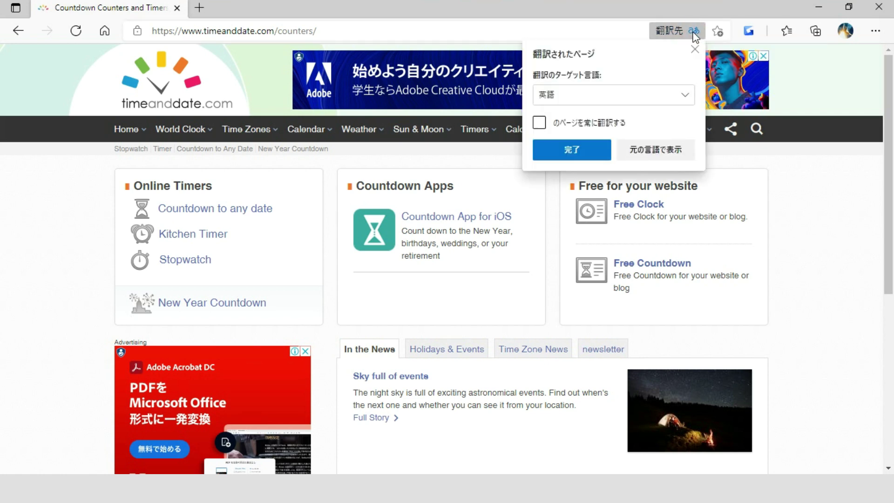
left_click(689, 92)
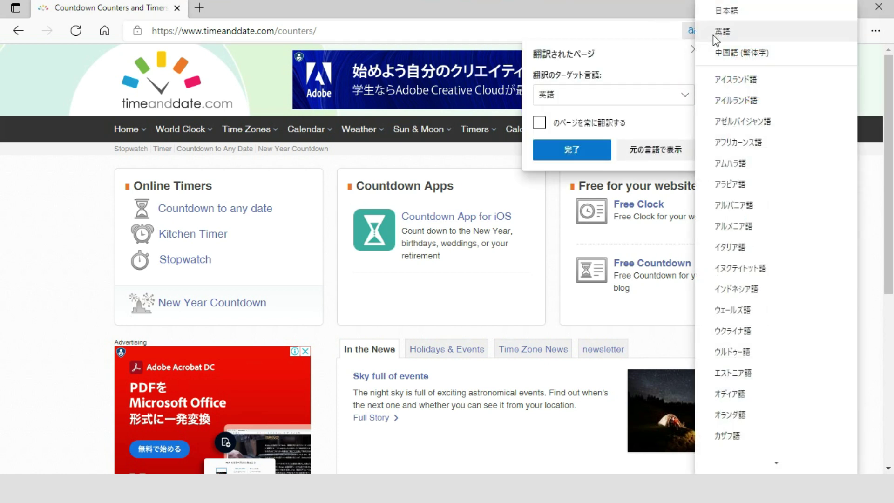
left_click(725, 10)
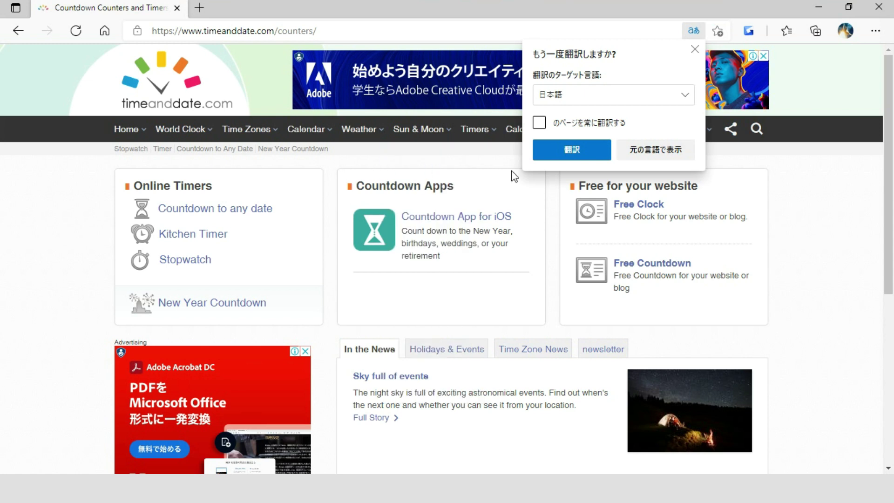
left_click(561, 151)
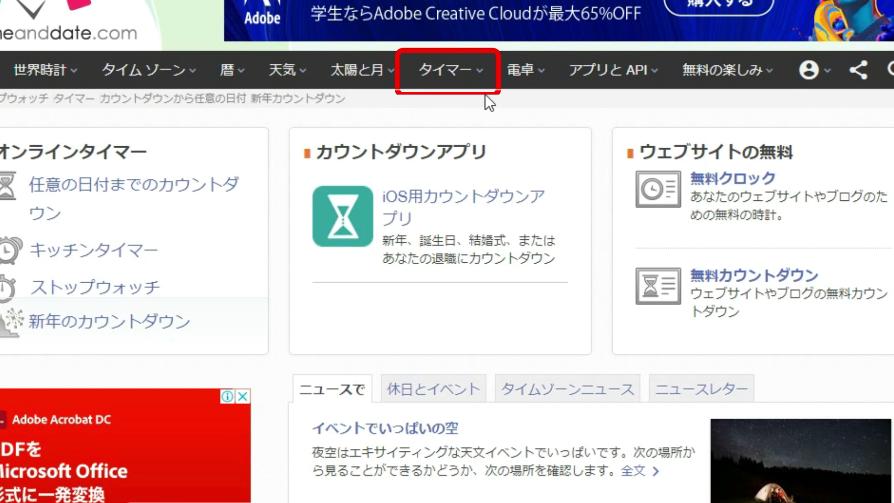
- Open the Stopwatch page and switch to the Online Timer tab
mouse_move(447, 70)
left_click(456, 114)
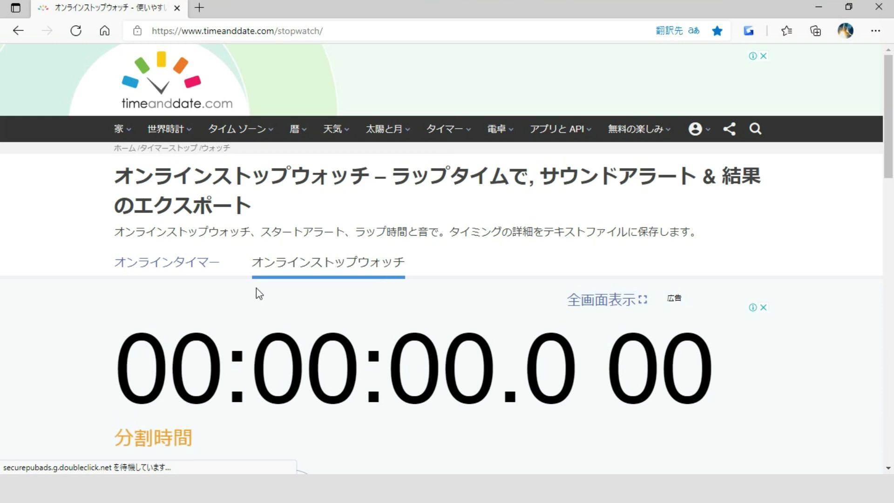
left_click(182, 264)
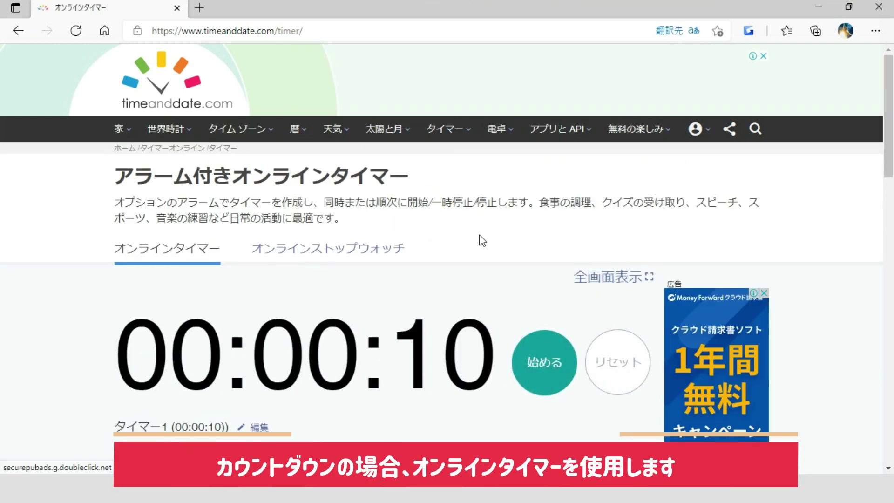
scroll(484, 244, "down", 1)
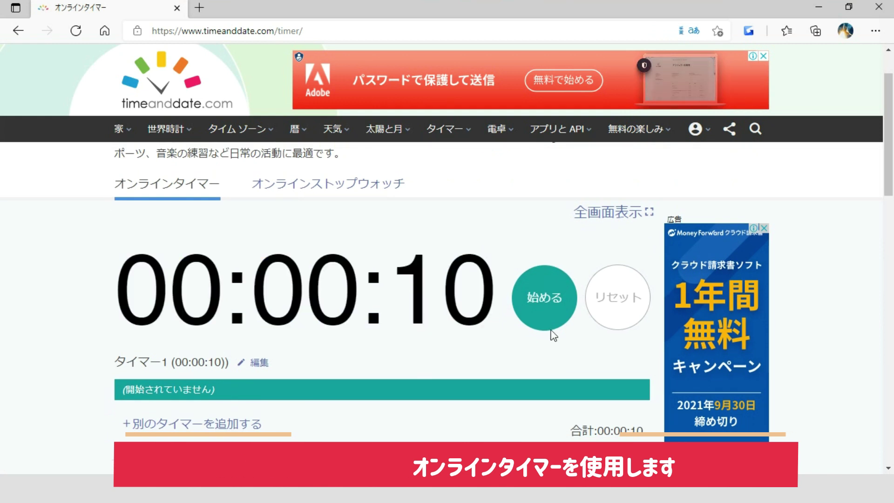
- Start and pause the 10-second countdown, check its settings, and reset it to 00:00:10
left_click(553, 312)
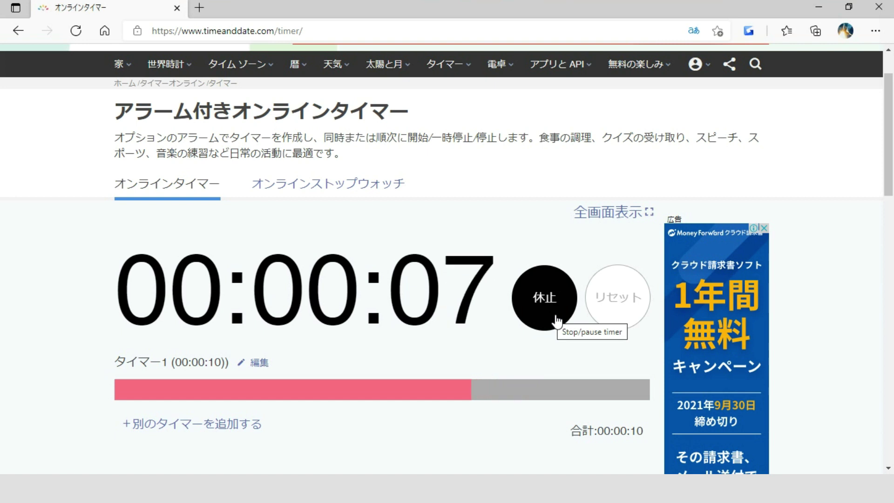
left_click(556, 321)
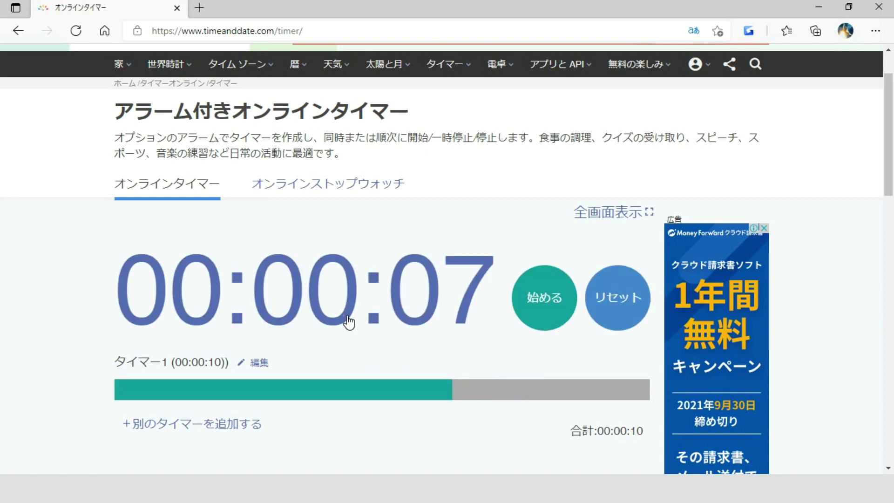
left_click(345, 318)
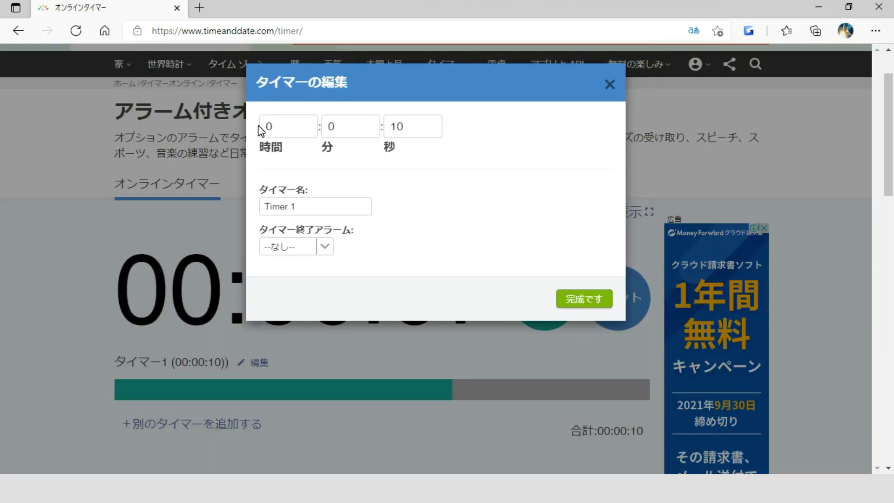
left_click(610, 85)
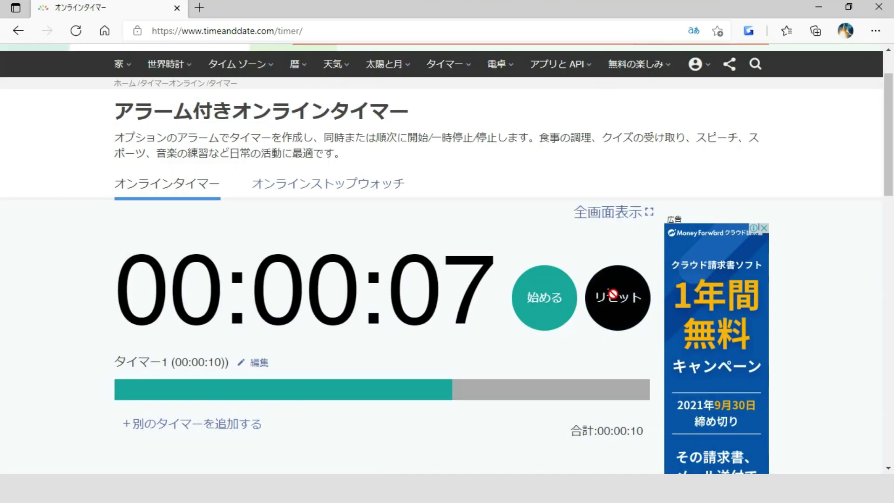
left_click(617, 297)
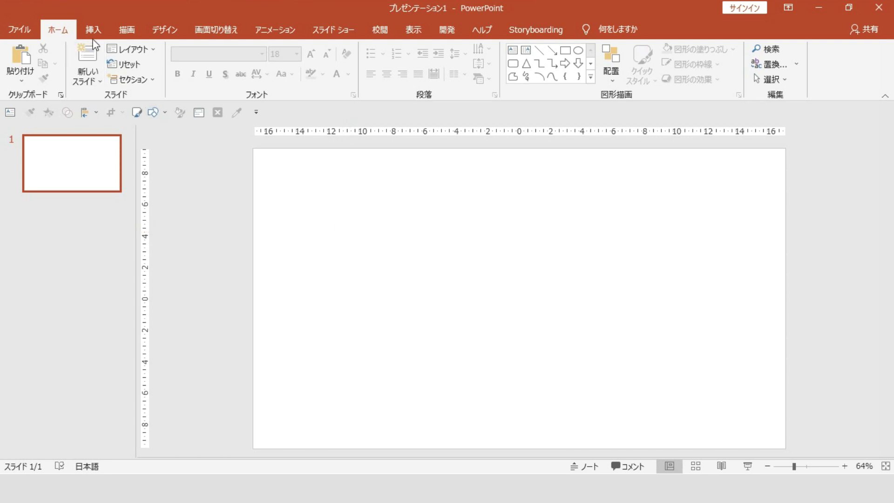
- Start PowerPoint's Screen Recording from the Insert tab's Media group
left_click(95, 32)
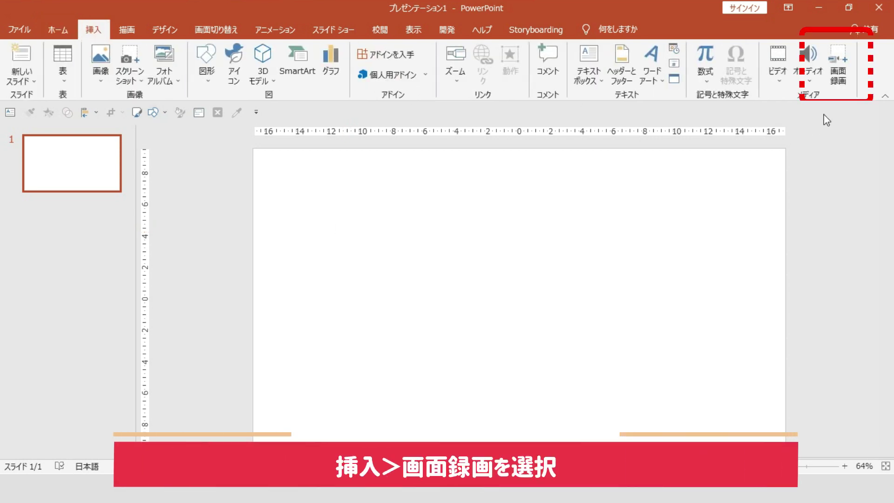
left_click(833, 75)
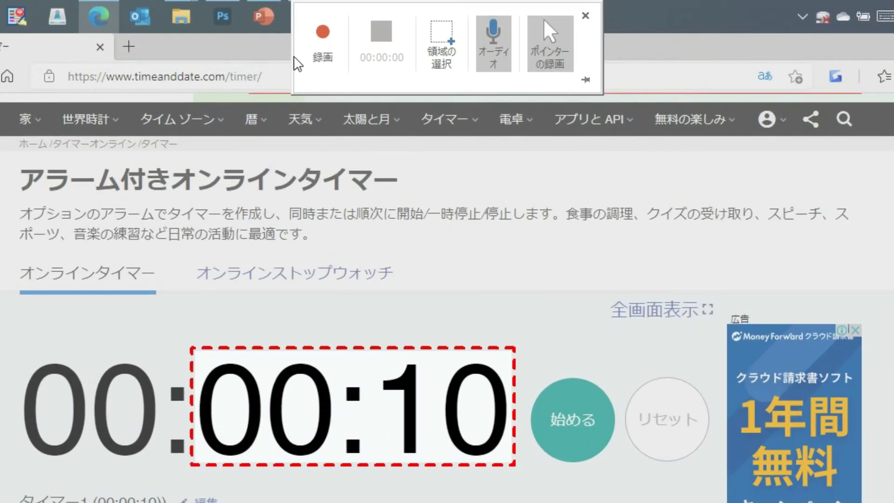
- Record the area around the 00:10 digits while the online countdown runs
left_click(444, 56)
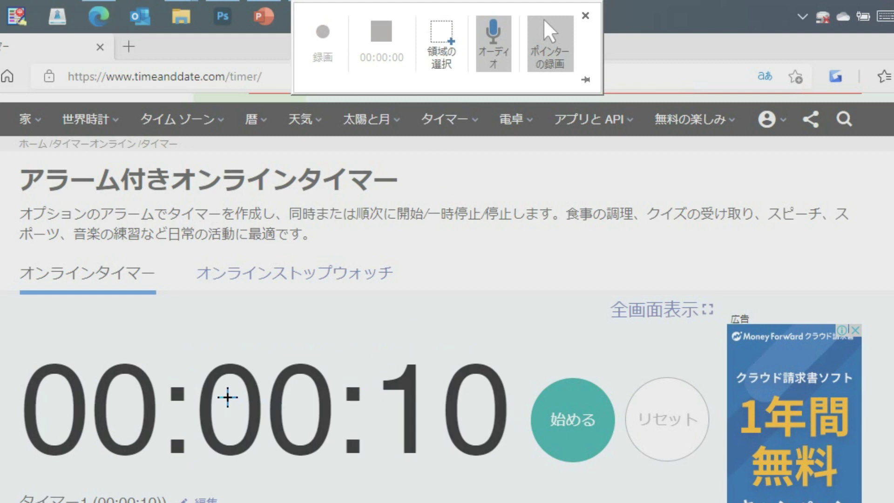
left_click_drag(193, 345, 524, 476)
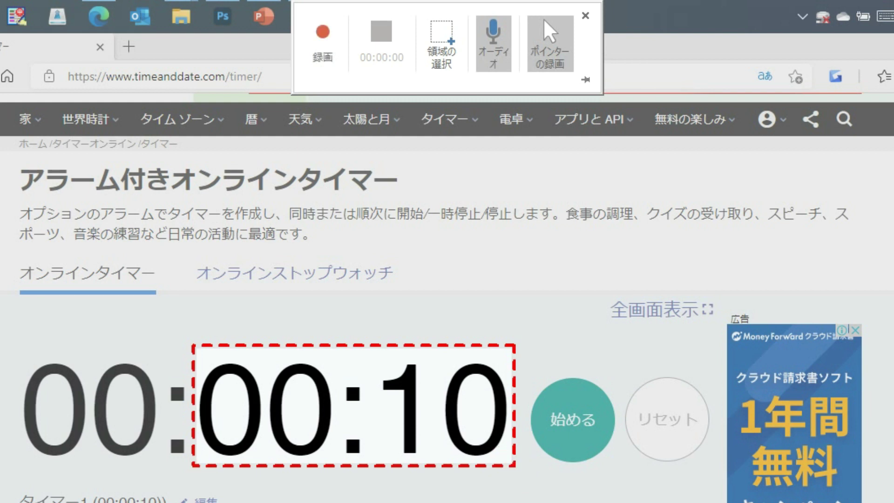
left_click(323, 67)
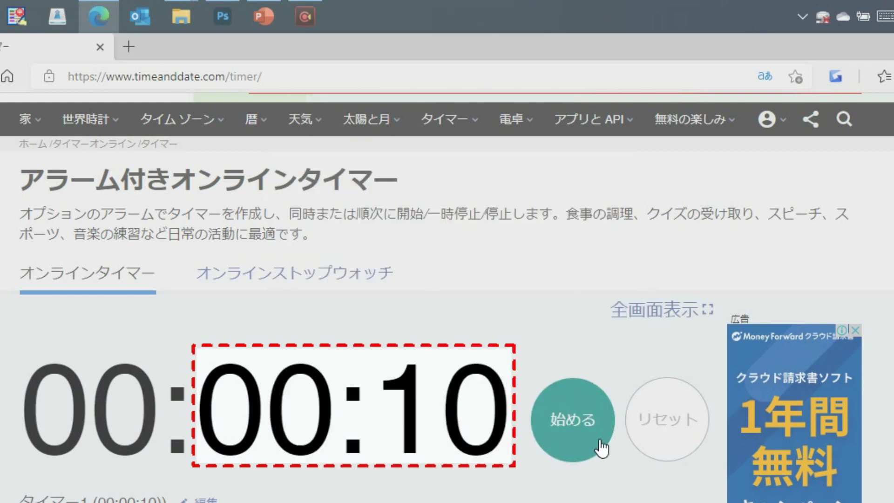
left_click(601, 447)
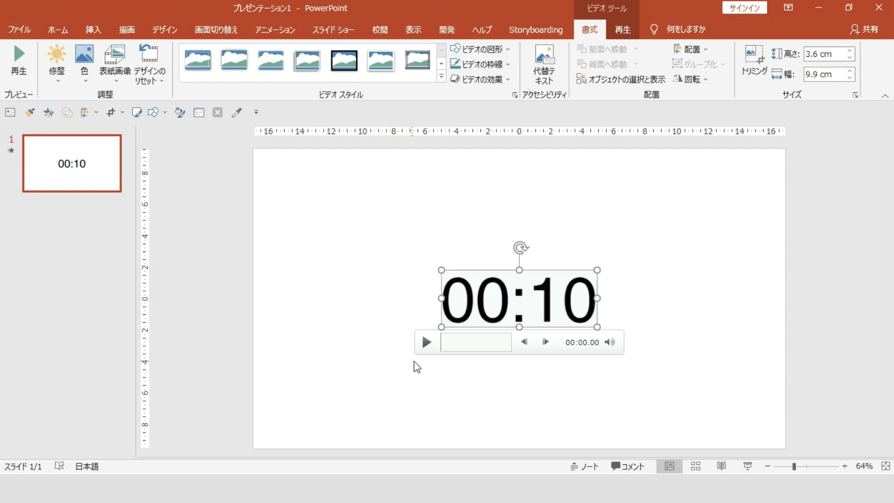
- Preview the recorded countdown video, then pause and deselect it
left_click(425, 348)
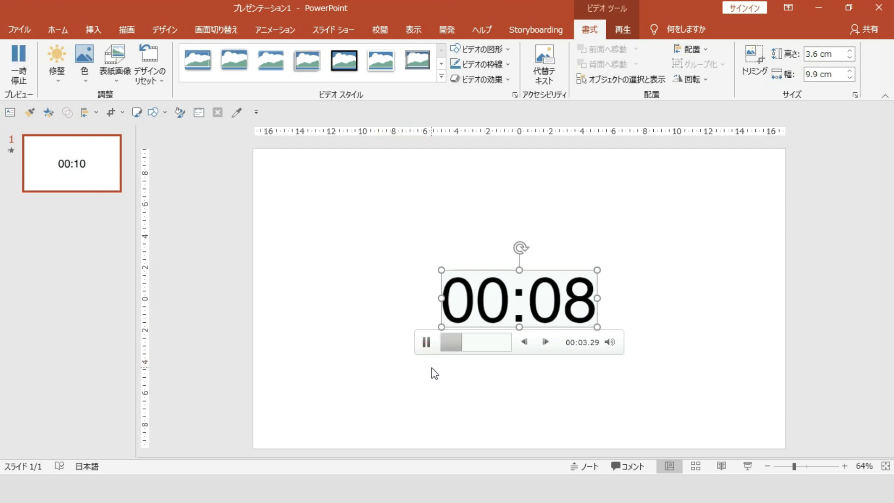
left_click(426, 342)
left_click(387, 412)
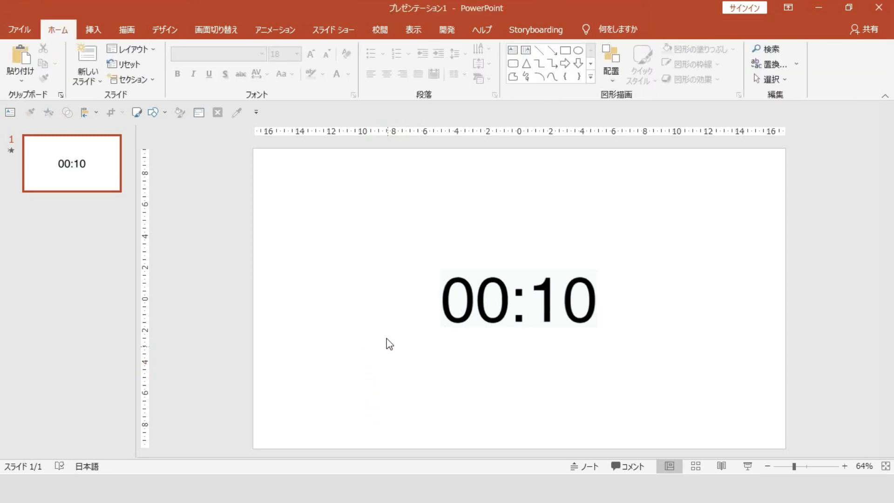
- Eyedrop the video's off-white backdrop as the slide background and nudge the video up-left
right_click(416, 254)
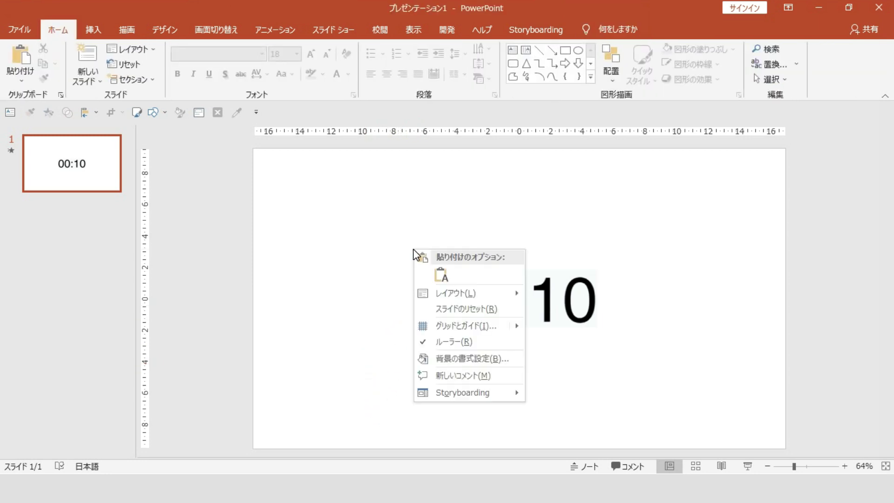
left_click(450, 357)
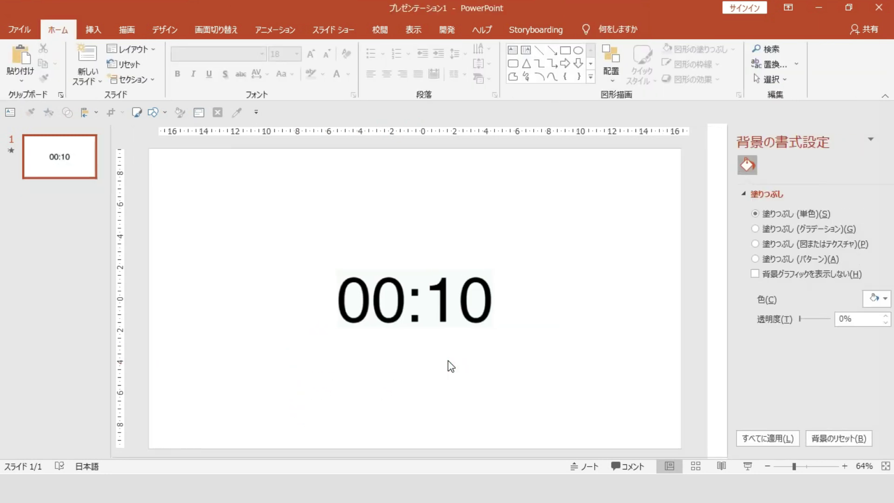
left_click(865, 299)
left_click(815, 282)
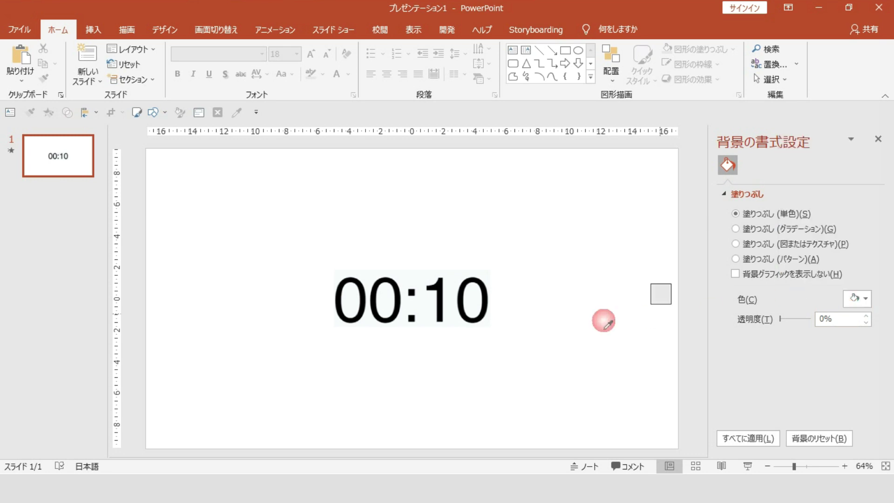
left_click(413, 285)
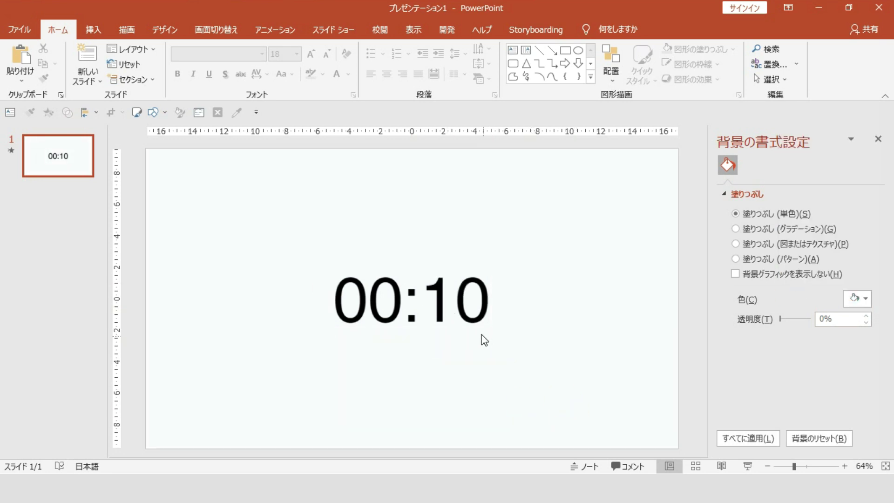
mouse_move(471, 325)
left_mouse_down()
mouse_move(463, 305)
mouse_move(467, 319)
left_mouse_up()
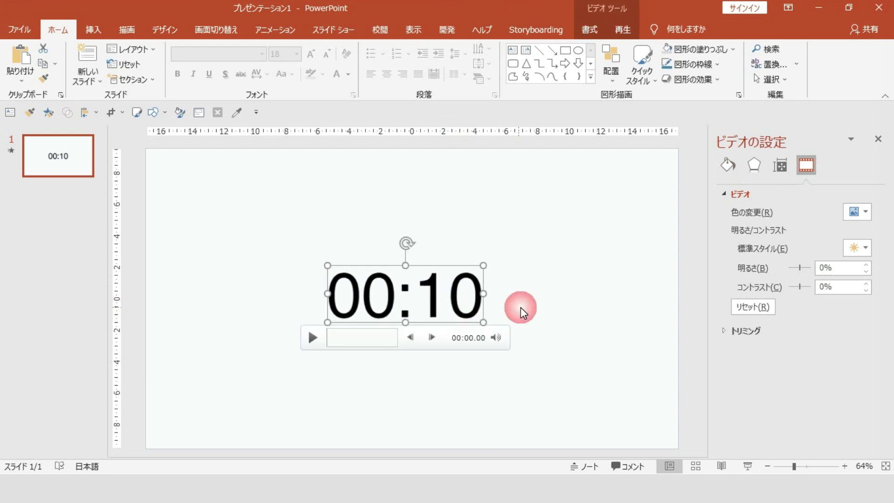
- Trim the countdown video to 00:01.137–00:10.627 and play it back to check
left_click(562, 310)
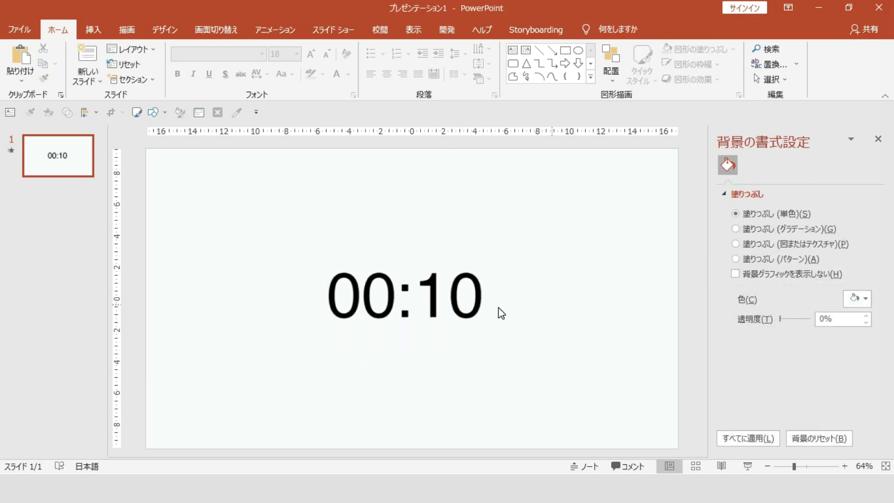
right_click(457, 313)
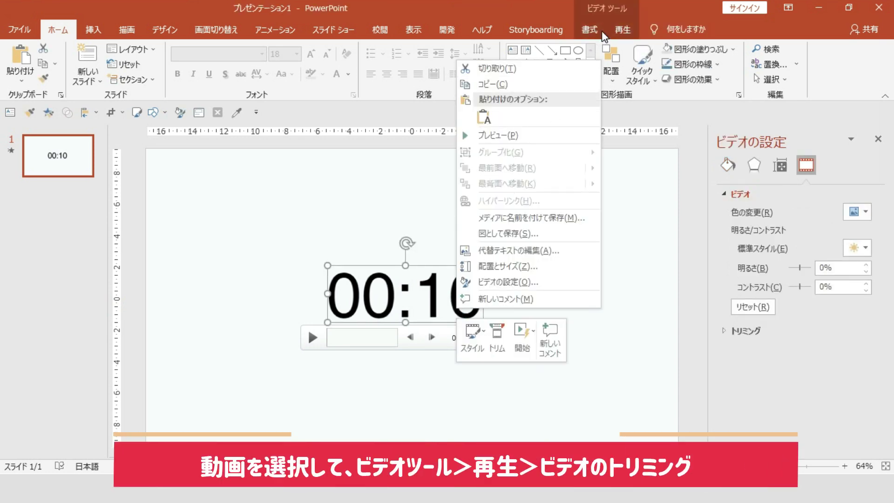
left_click(620, 31)
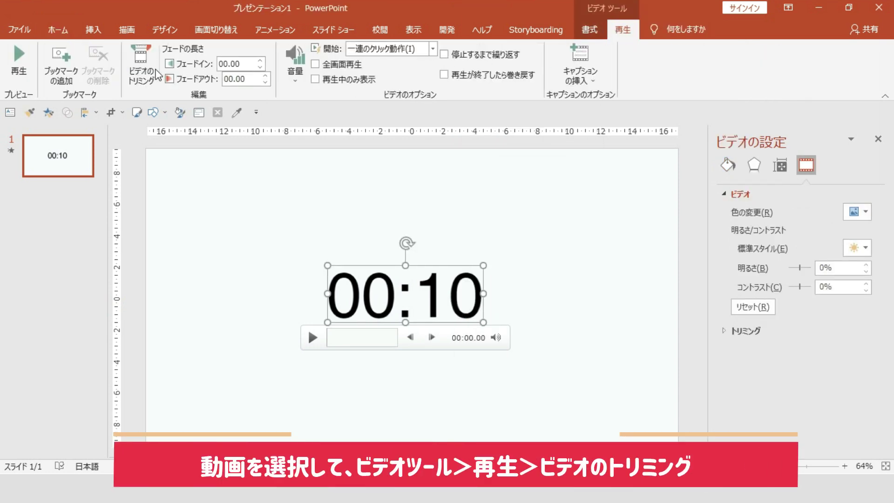
left_click(141, 65)
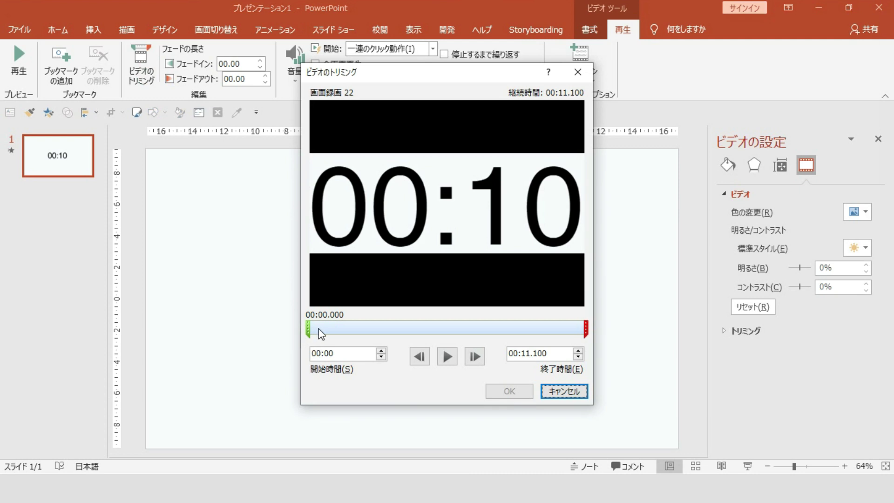
mouse_move(316, 338)
left_mouse_down()
mouse_move(350, 339)
mouse_move(342, 338)
left_mouse_up()
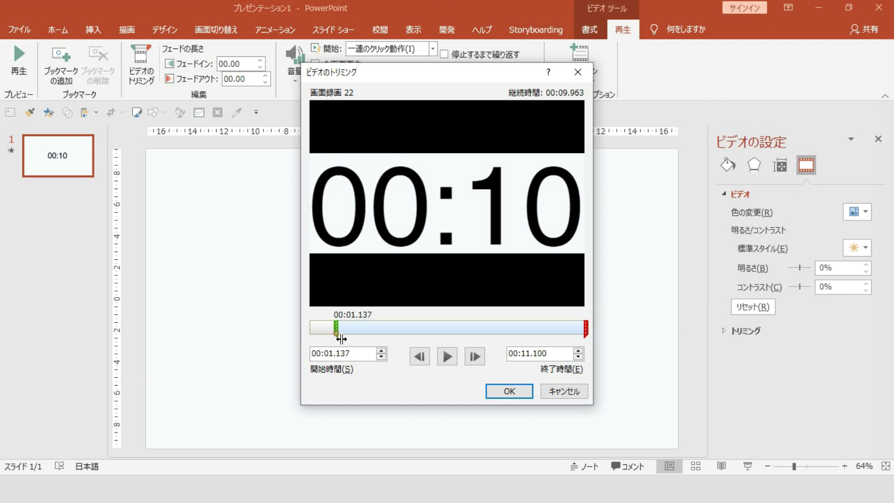
left_click_drag(590, 339, 580, 340)
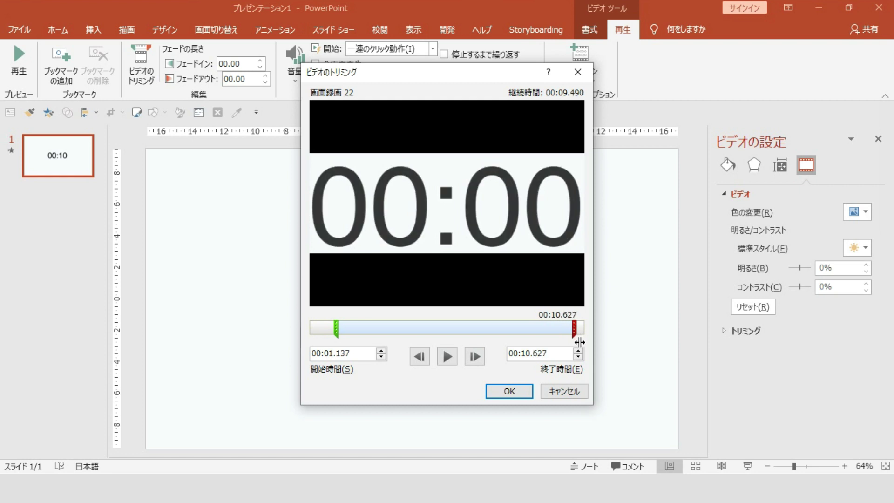
left_click(521, 393)
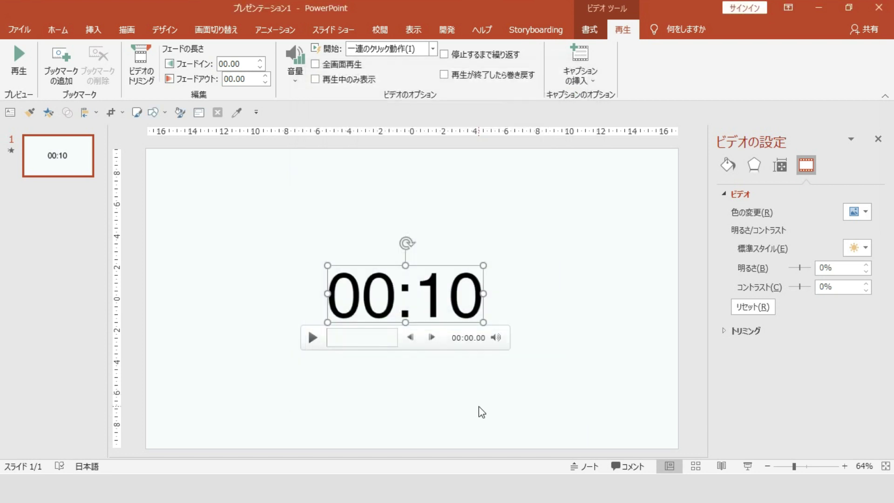
left_click(314, 337)
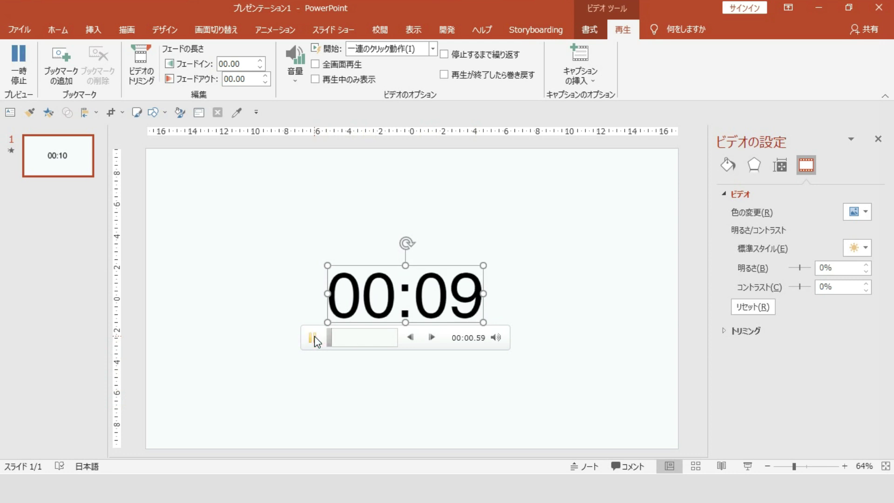
left_click(203, 337)
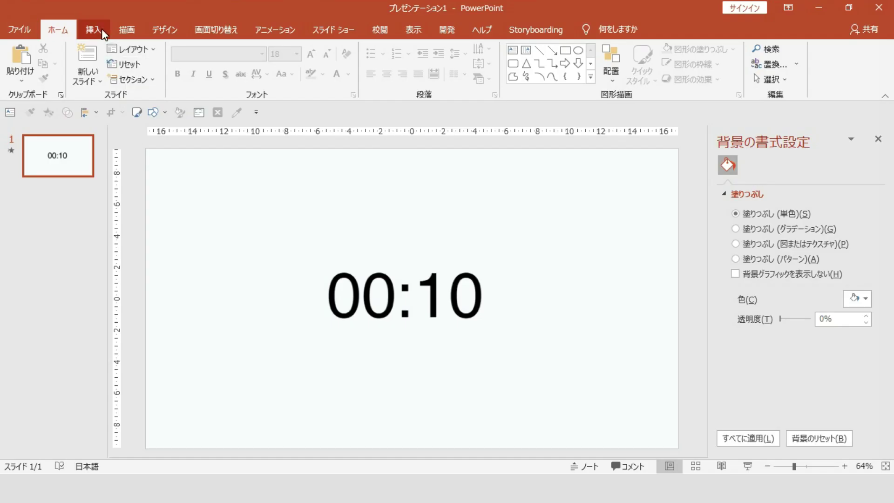
- Insert the ストップウォッチ stopwatch icon from the icon library
left_click(93, 30)
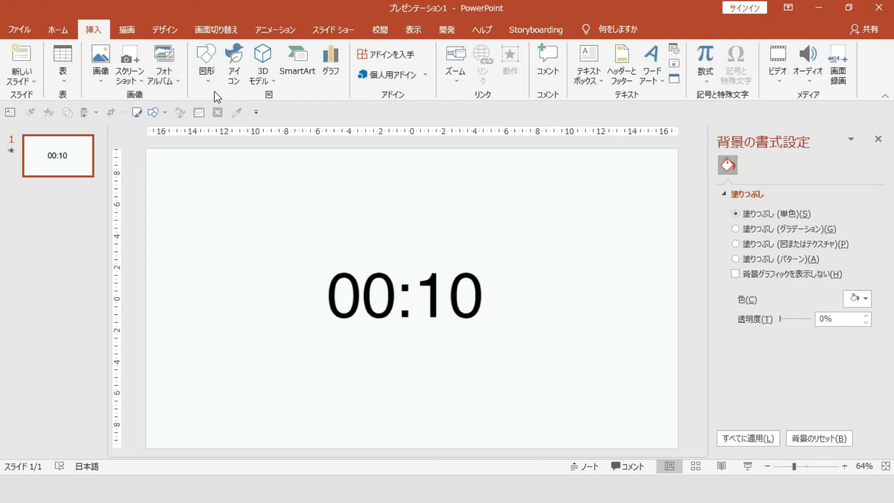
left_click(233, 65)
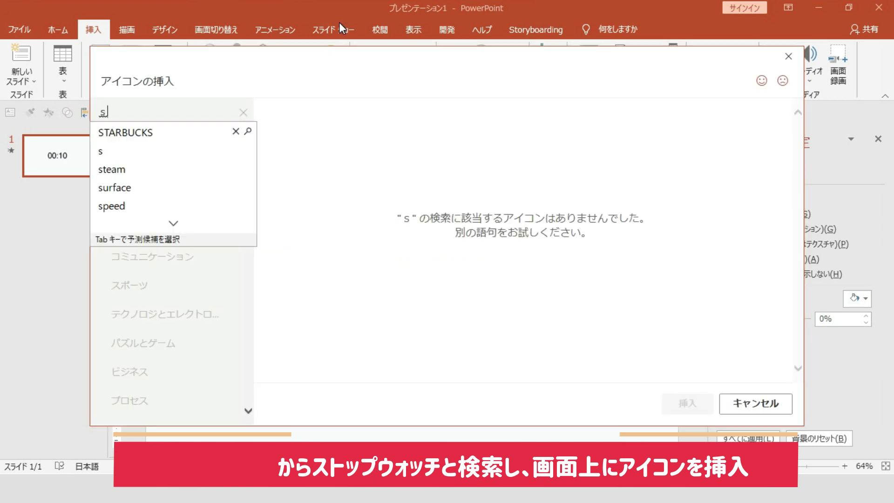
type("す")
key("Down")
left_click(302, 136)
left_click(684, 404)
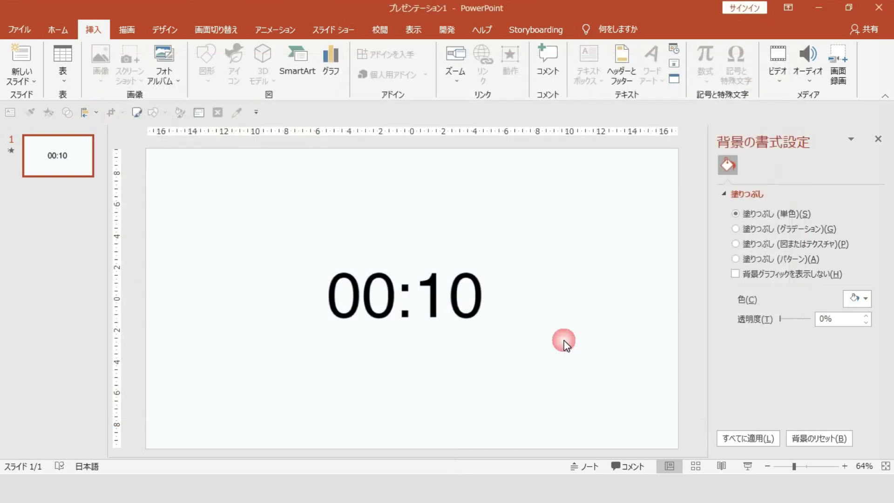
- Move the stopwatch icon to the upper left of the 00:10 countdown
mouse_move(432, 322)
left_mouse_down()
mouse_move(263, 229)
mouse_move(393, 356)
left_mouse_up()
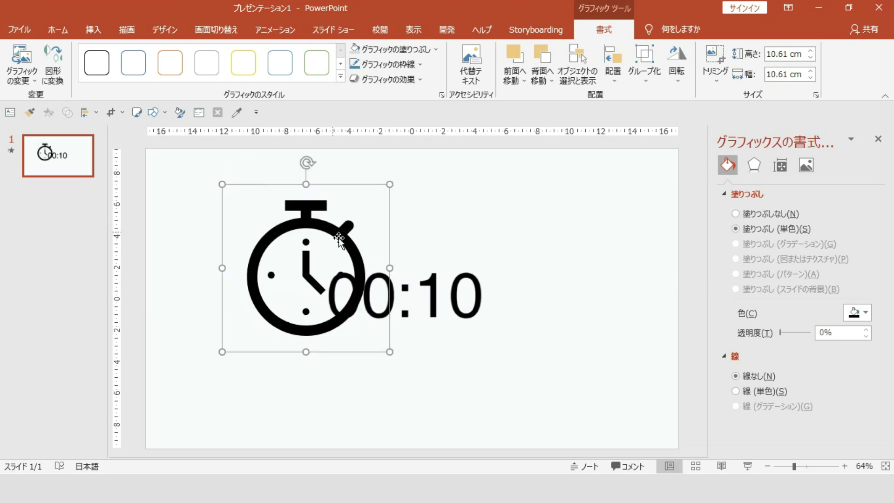
left_click_drag(339, 240, 277, 213)
right_click(273, 205)
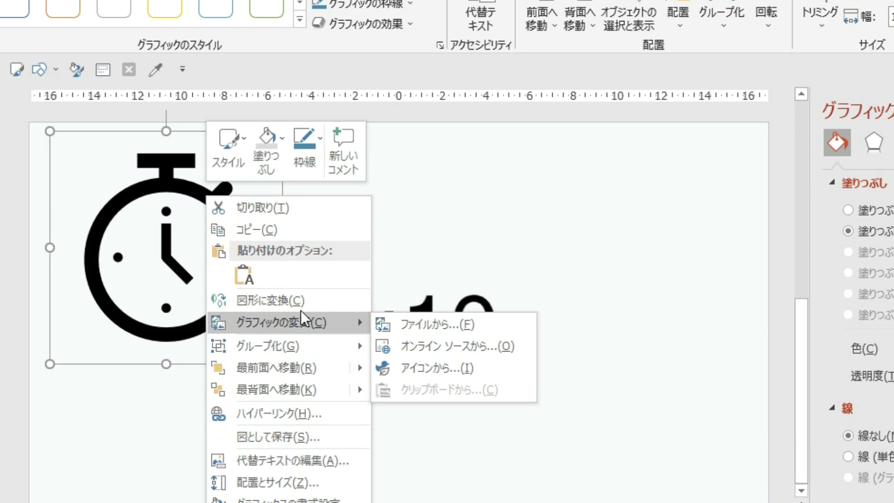
- Convert the stopwatch icon to shapes and delete its hands and three dots
left_click(301, 302)
left_click(259, 270)
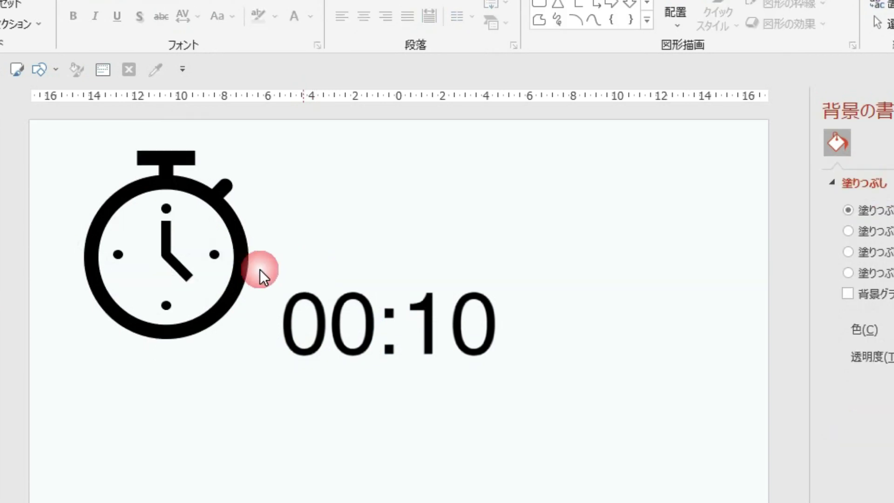
left_click(192, 277)
key("Delete")
left_click(187, 239)
left_click(214, 254)
key("Delete")
left_click(119, 255)
key("Delete")
left_click(166, 305)
key("Delete")
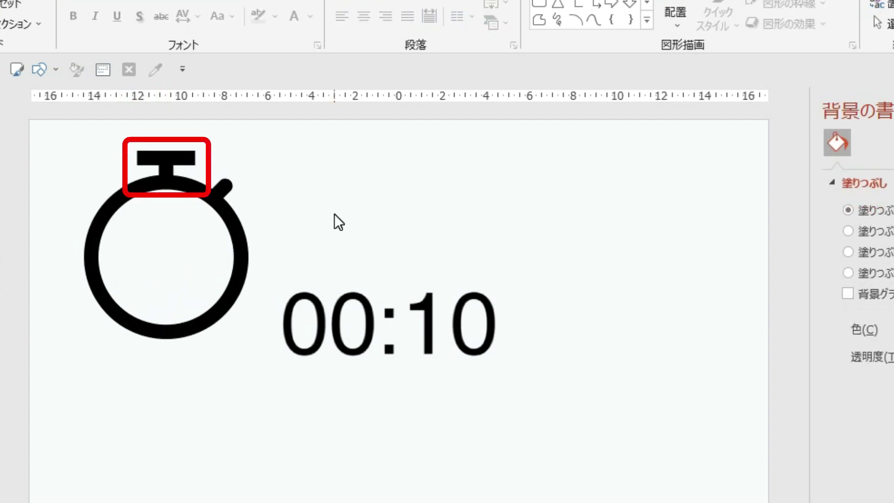
- Draw a short straight line under the stopwatch's top button
left_click(244, 251)
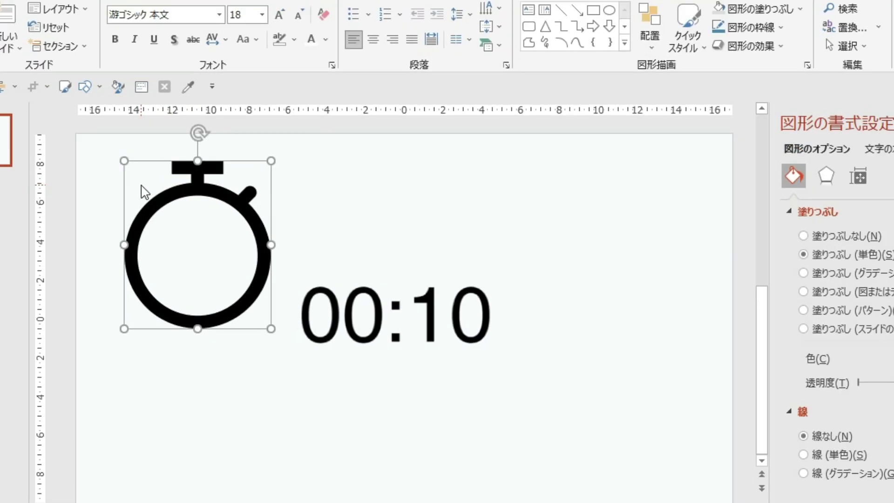
scroll(202, 202, "up", 5)
left_click(194, 198)
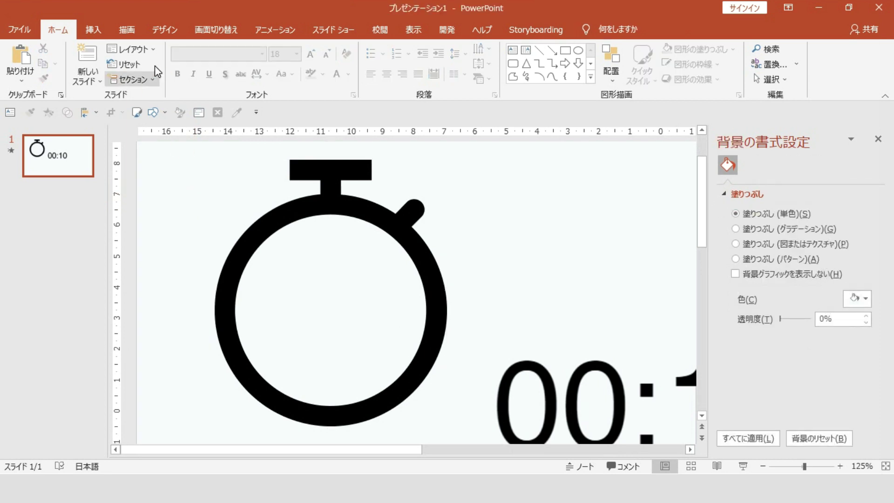
left_click(105, 36)
left_click(207, 62)
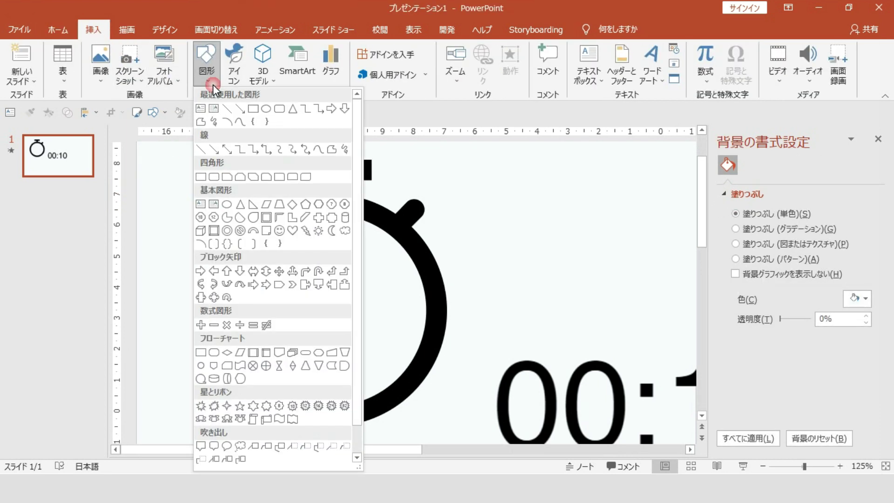
left_click(227, 108)
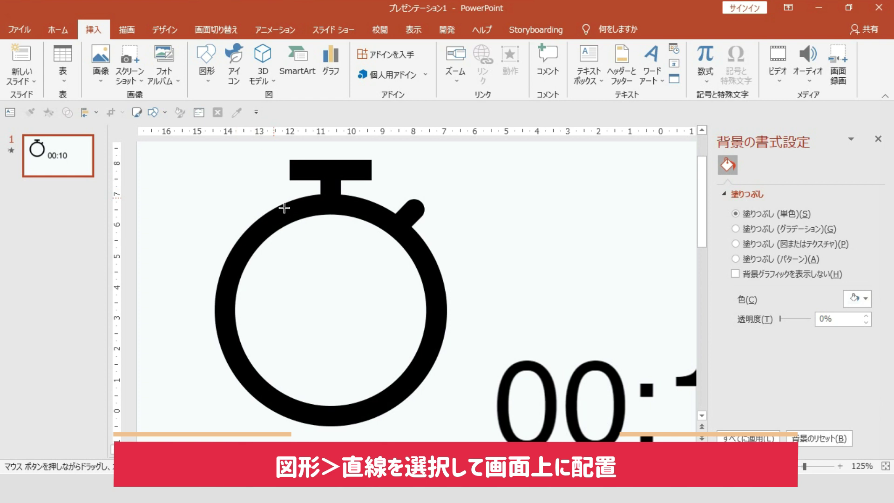
left_click_drag(389, 209, 390, 209)
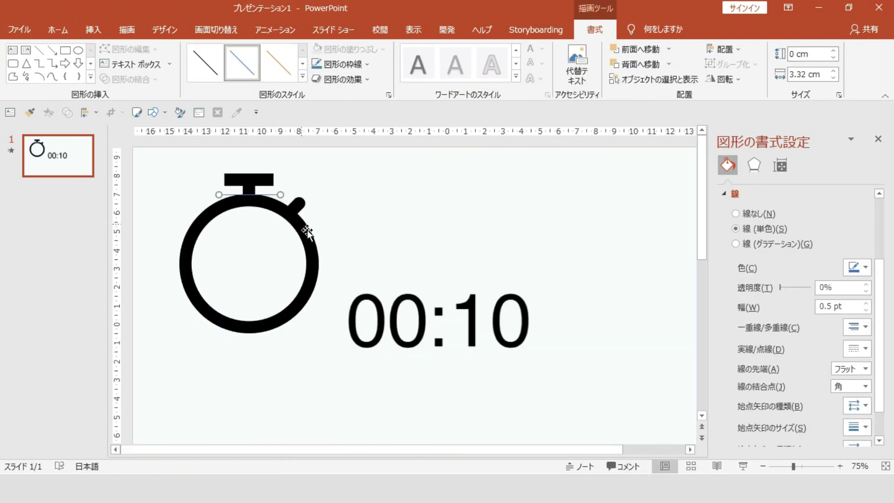
left_click(300, 221)
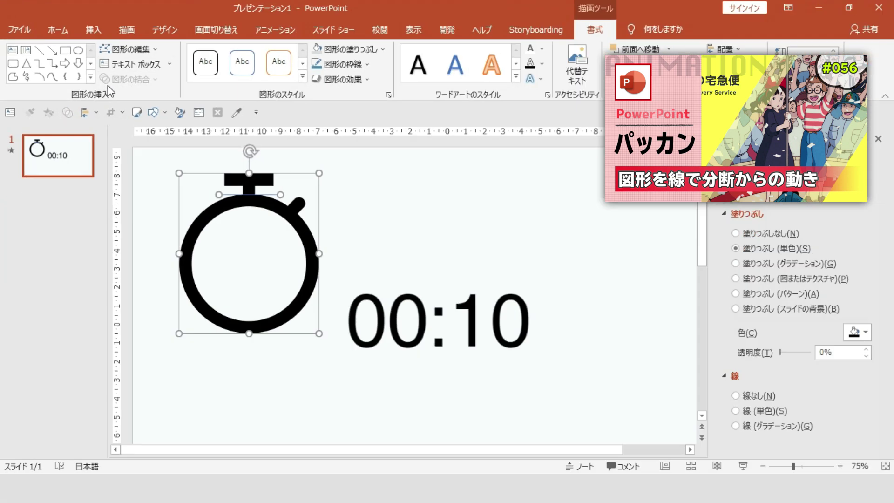
- Copy the line and paste it back onto the slide as a picture
left_click(317, 182)
left_click(276, 200)
right_click(271, 196)
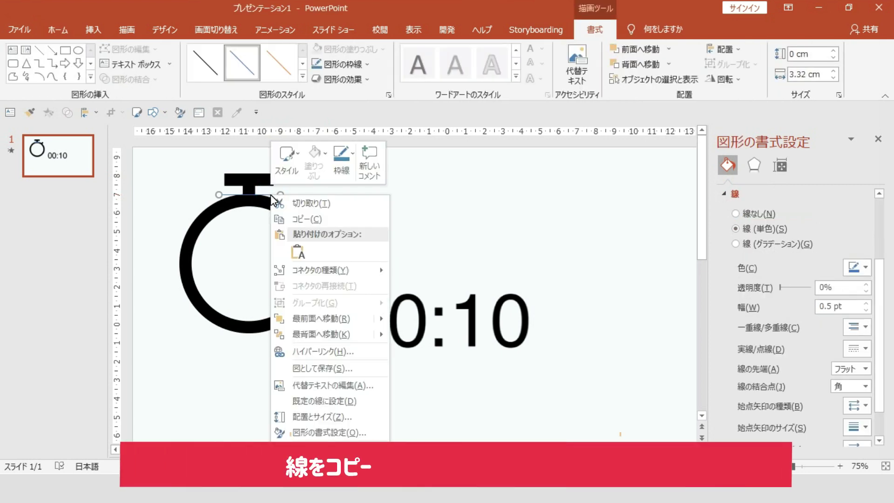
left_click(298, 219)
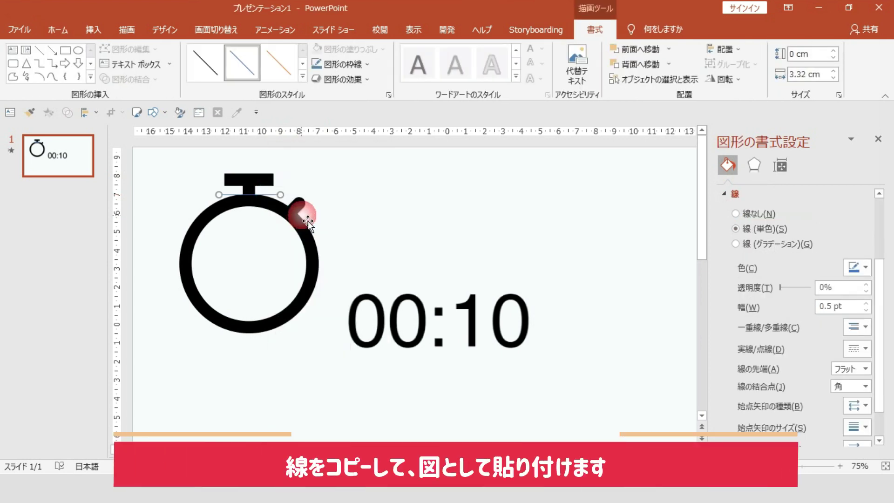
right_click(358, 202)
left_click(406, 227)
- Position the line picture exactly where the top button meets the ring
mouse_move(444, 311)
left_mouse_down()
mouse_move(352, 190)
mouse_move(264, 197)
left_mouse_up()
left_click(358, 195)
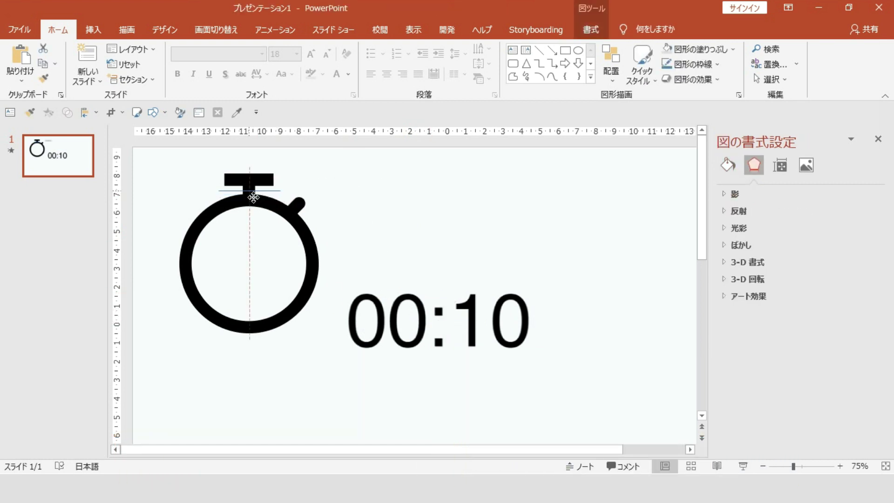
scroll(254, 196, "up", 5)
scroll(305, 215, "up", 8)
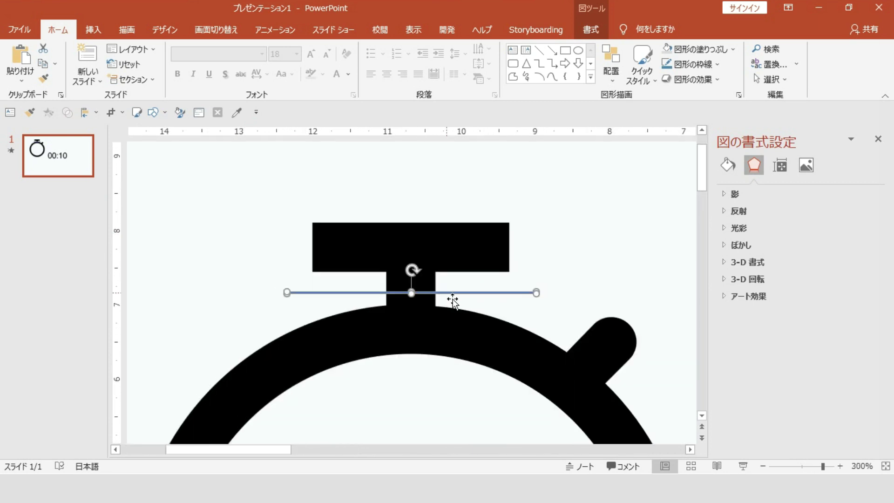
left_click_drag(453, 300, 449, 315)
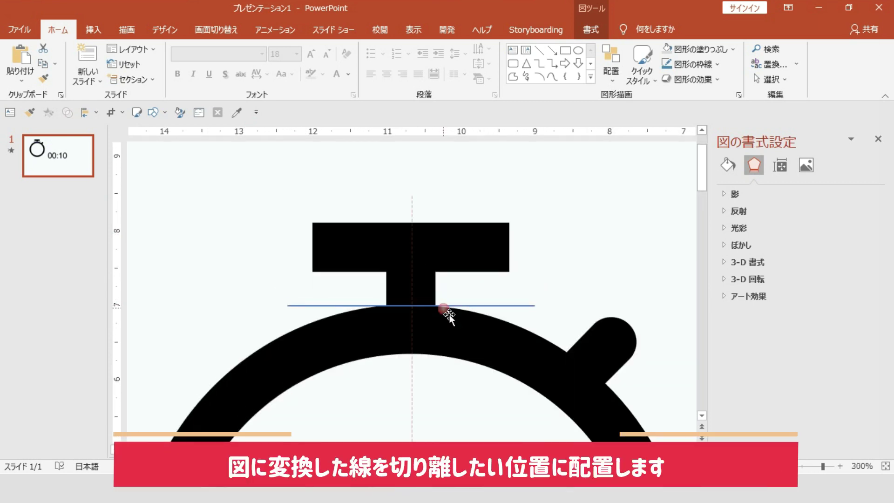
scroll(503, 291, "down", 4)
scroll(499, 289, "down", 2)
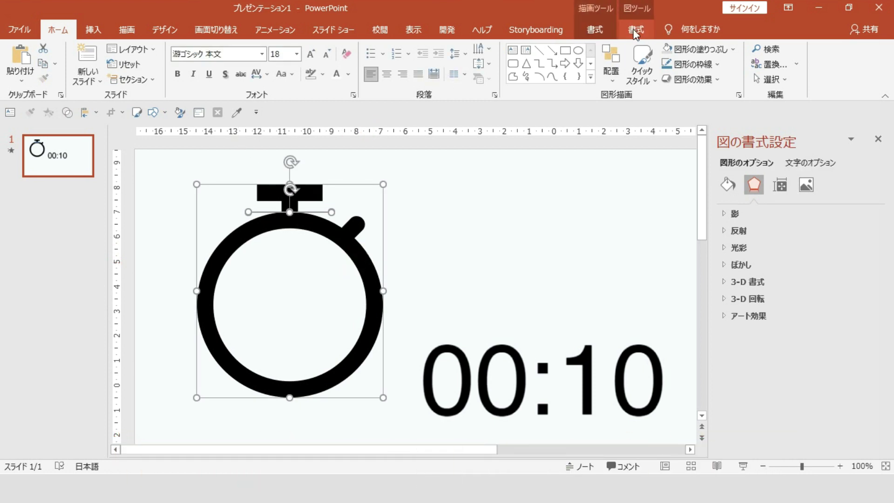
- Try fragmenting the stopwatch with Merge Shapes, then undo the failed result
left_click(636, 31)
left_click(591, 31)
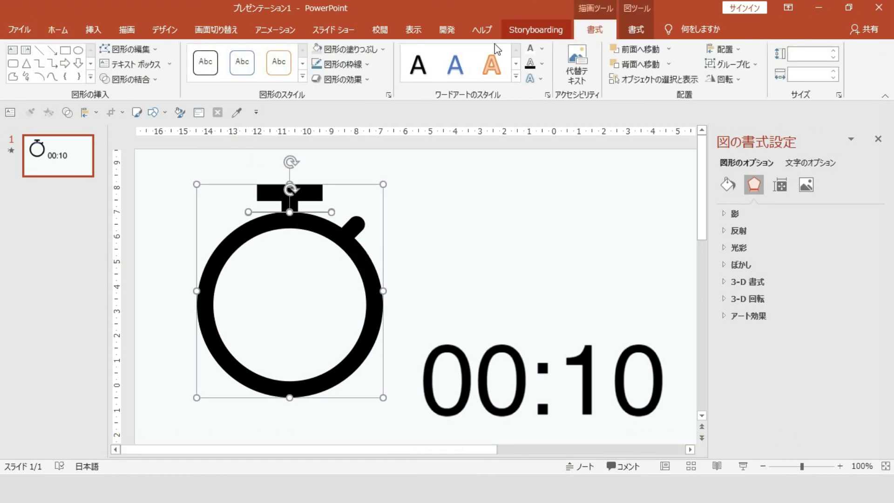
left_click(152, 86)
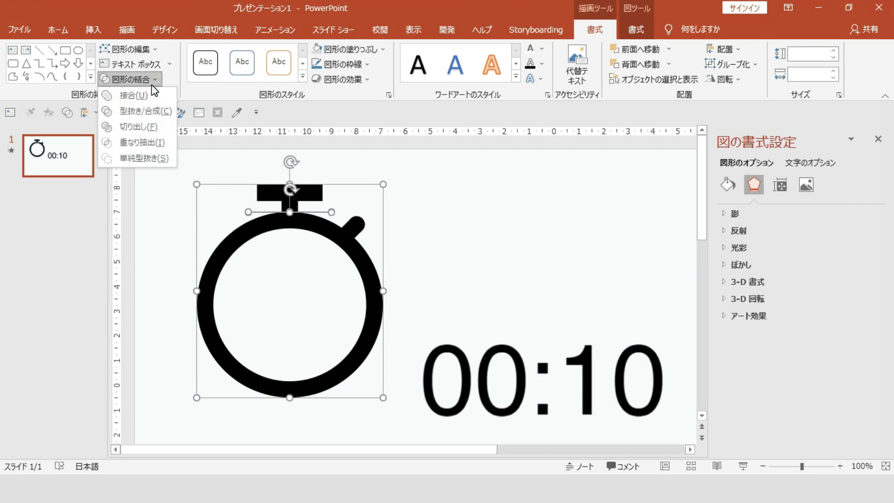
left_click(139, 126)
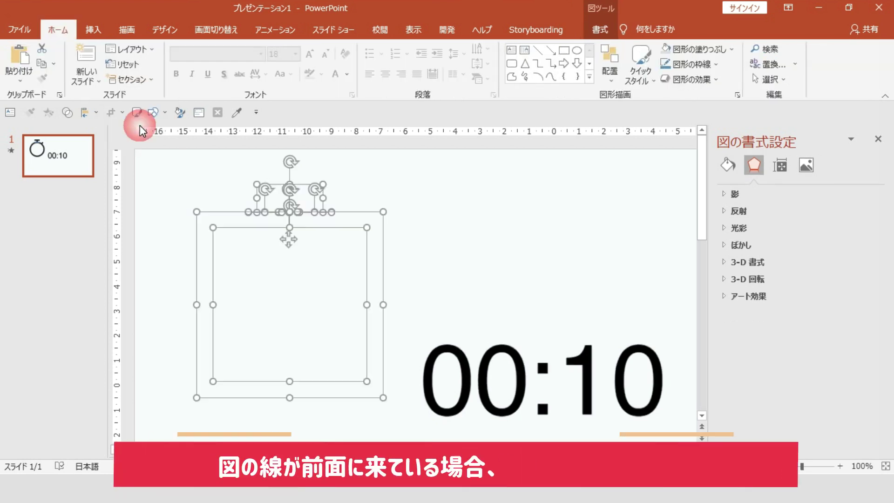
left_click(438, 210)
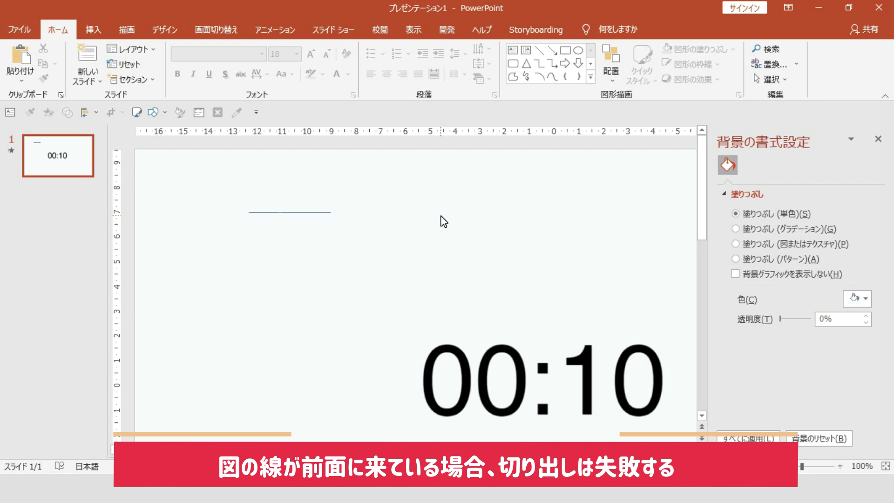
key("ctrl+z")
- Select the stopwatch and line together and apply Merge Shapes > Fragment
left_click(399, 255)
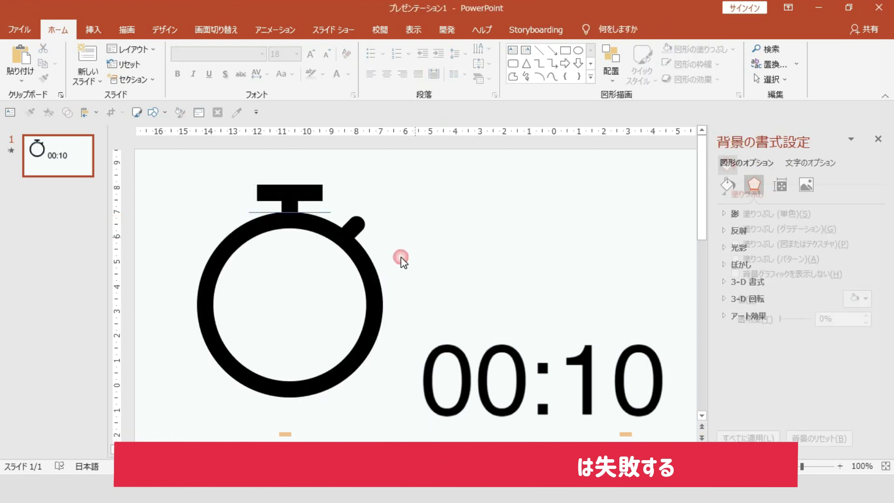
left_click(352, 256)
right_click(356, 256)
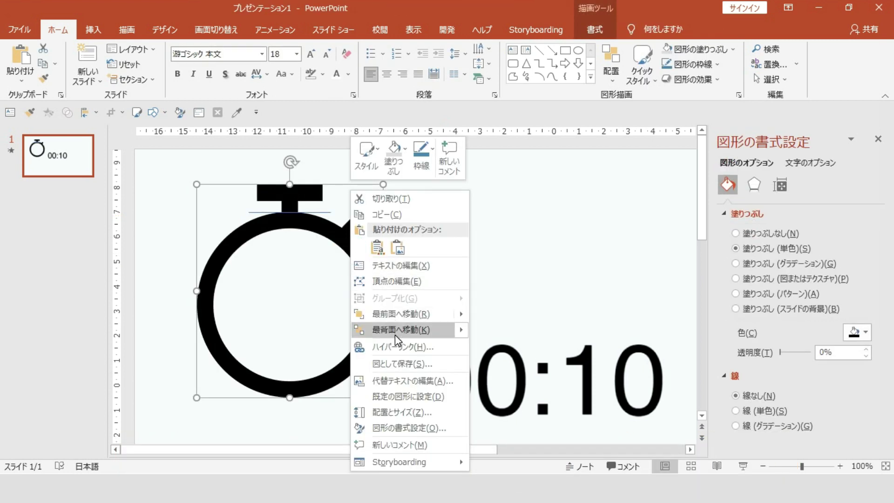
key("Escape")
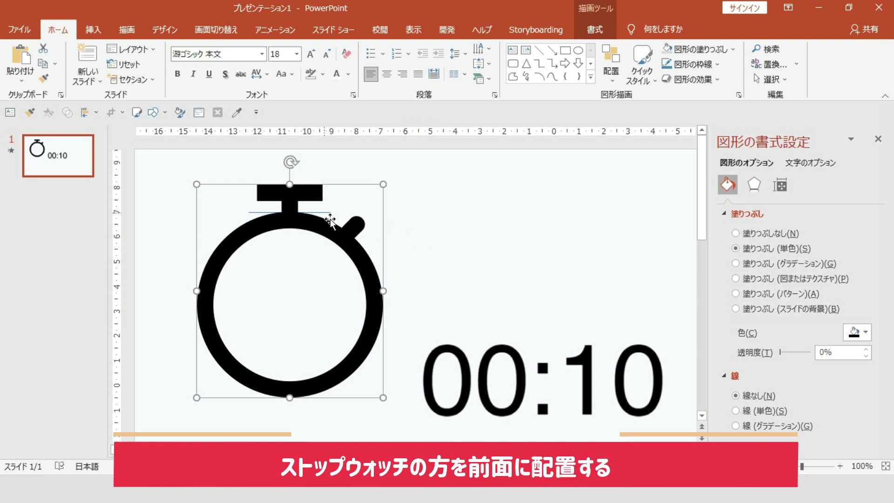
left_click(330, 213, "shift")
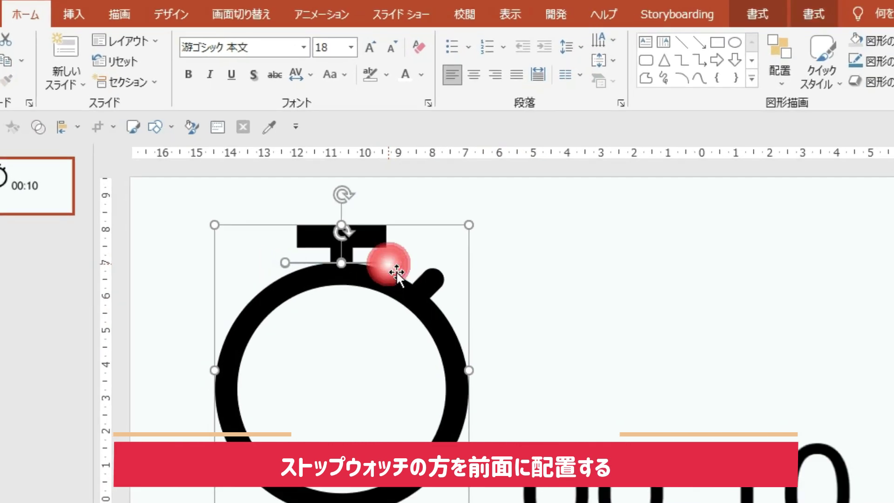
left_click(810, 12)
left_click(756, 15)
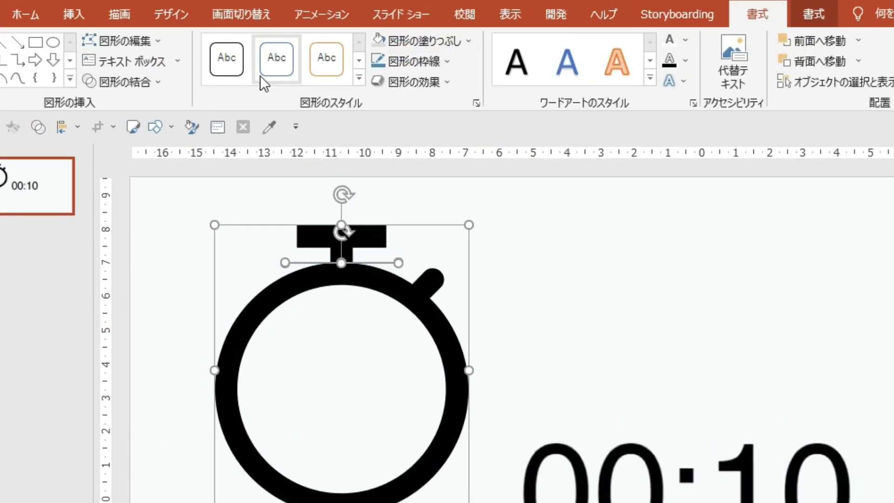
left_click(156, 82)
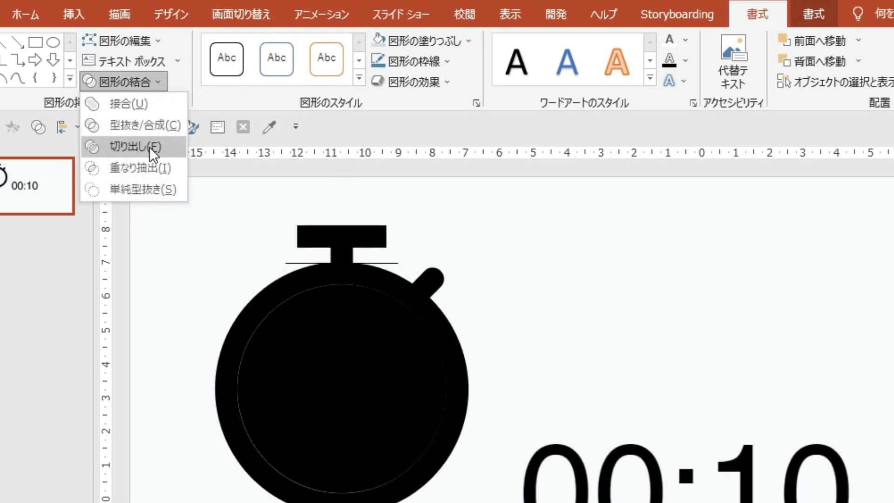
left_click(149, 150)
- Delete the inner black disc so only a hollow ring remains
left_click(609, 328)
left_click(396, 392)
key("Delete")
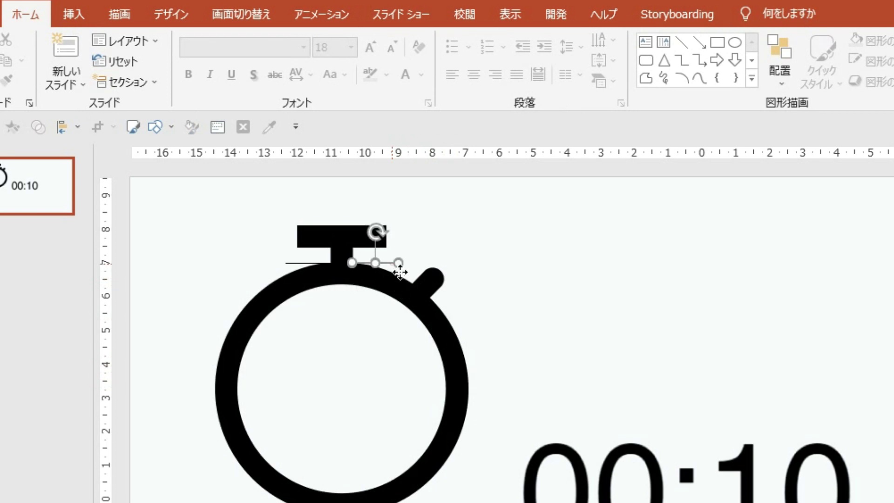
- Delete the two stray leftover lines and seat the T-shaped top piece on the ring's top edge
left_click(299, 270)
key("Delete")
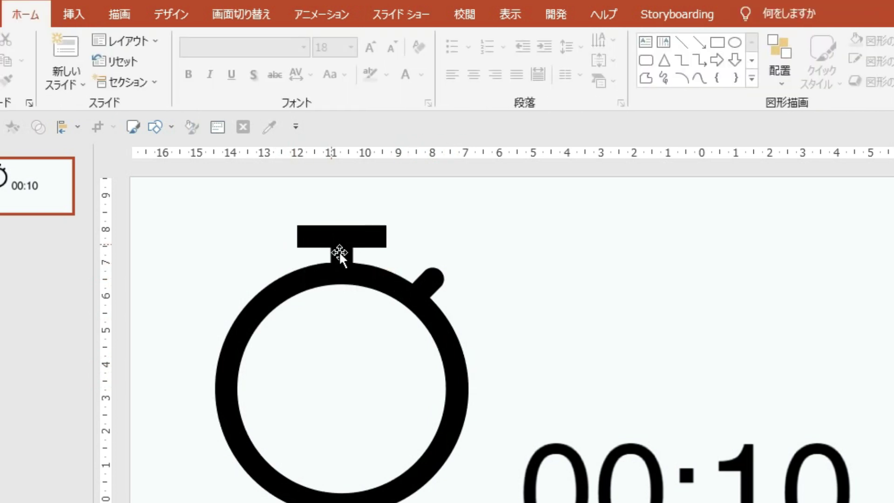
left_click_drag(339, 251, 342, 223)
left_click_drag(385, 295, 375, 311)
left_click(275, 251)
left_click(340, 263)
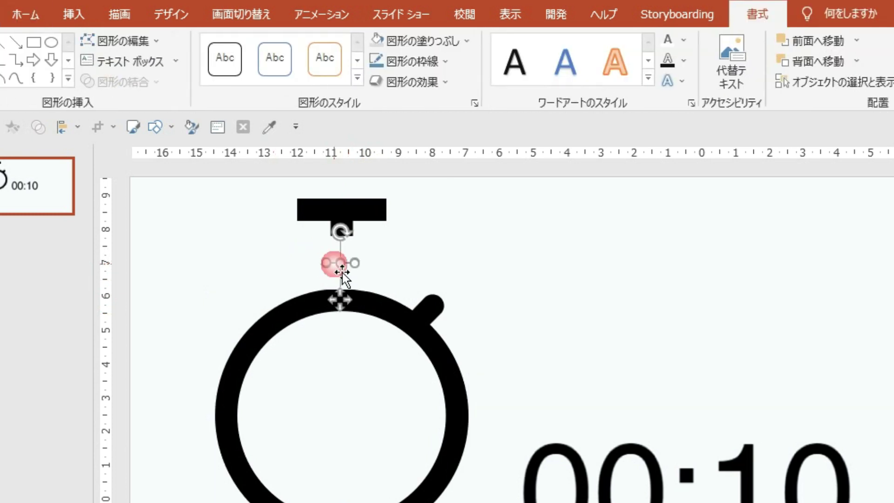
key("Delete")
left_click_drag(357, 224, 352, 265)
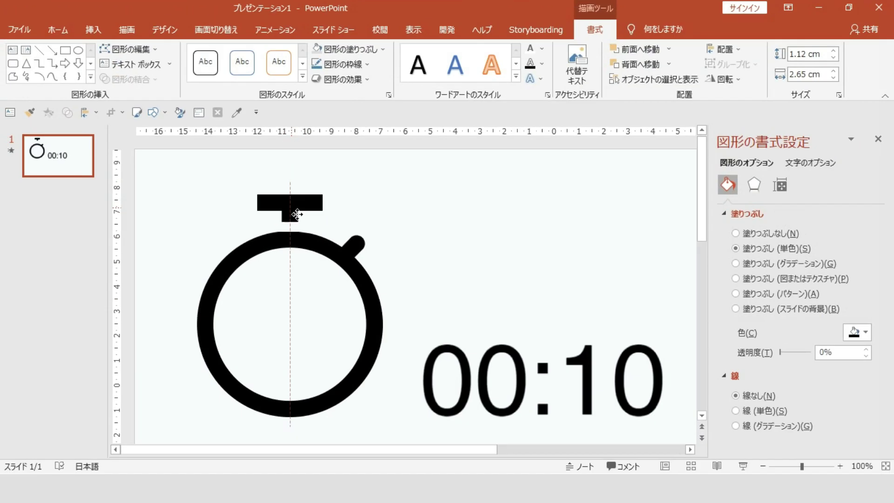
left_click_drag(298, 219, 298, 224)
- Shrink the 00:10 countdown video and move it inside the stopwatch ring
left_click(458, 359)
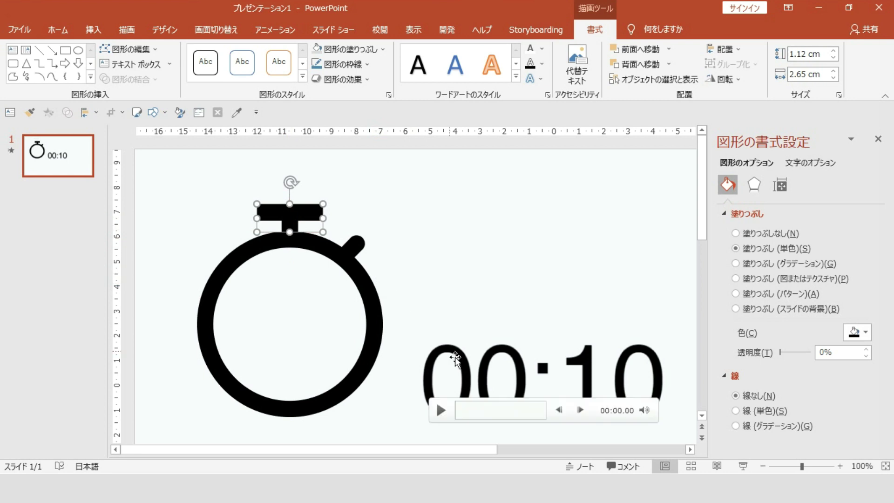
mouse_move(422, 334)
left_mouse_down()
mouse_move(522, 403)
mouse_move(558, 401)
left_mouse_up()
left_click_drag(622, 404, 345, 325)
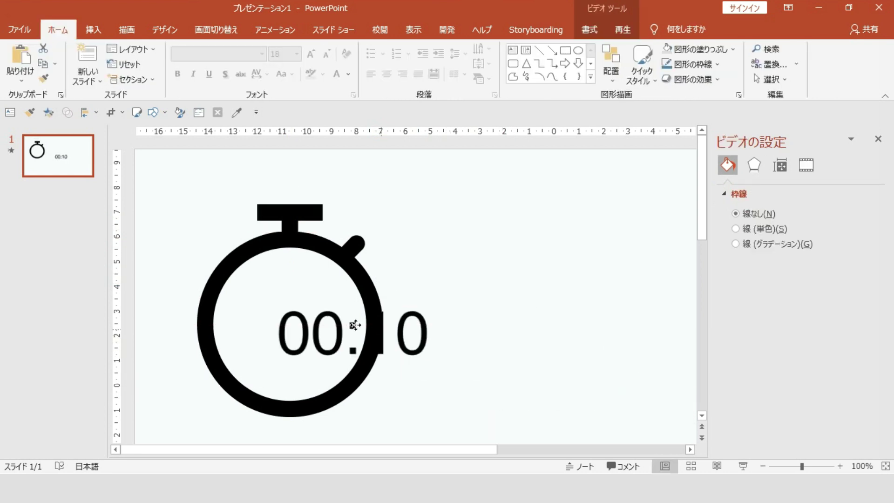
left_click_drag(403, 359, 342, 343)
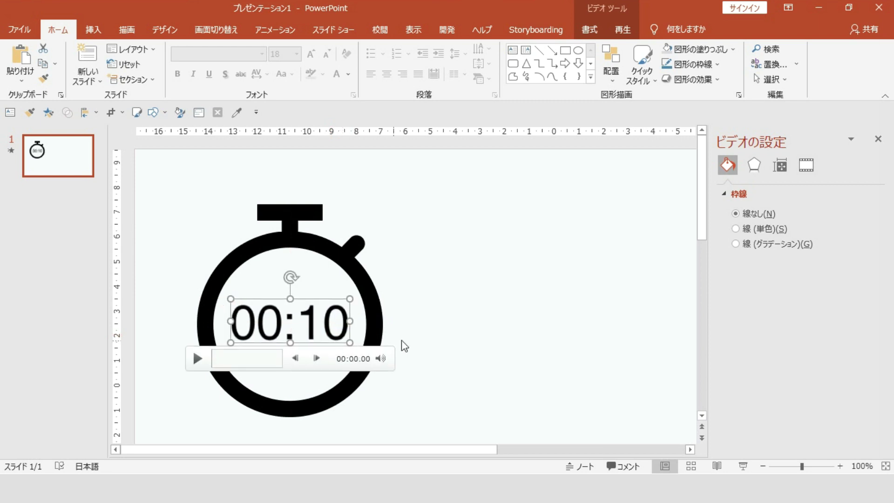
left_click(451, 379)
- Select all the stopwatch pieces and move them to the centre of the slide
scroll(442, 373, "down", 3, "ctrl")
scroll(440, 373, "down", 2, "ctrl")
left_click_drag(398, 366, 207, 179)
left_click_drag(307, 317, 448, 336)
- Close the Format Background pane, select the stopwatch's top bar, and show the Animations commands
left_click(507, 321)
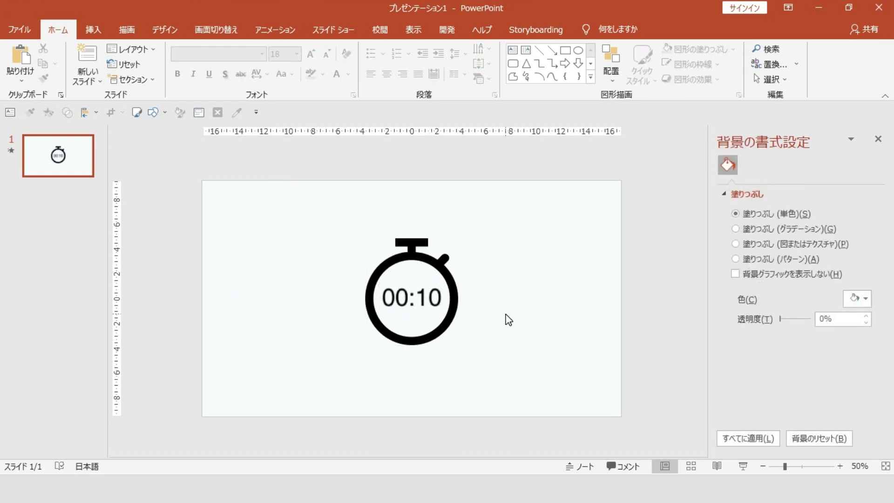
scroll(507, 318, "up", 2, "ctrl")
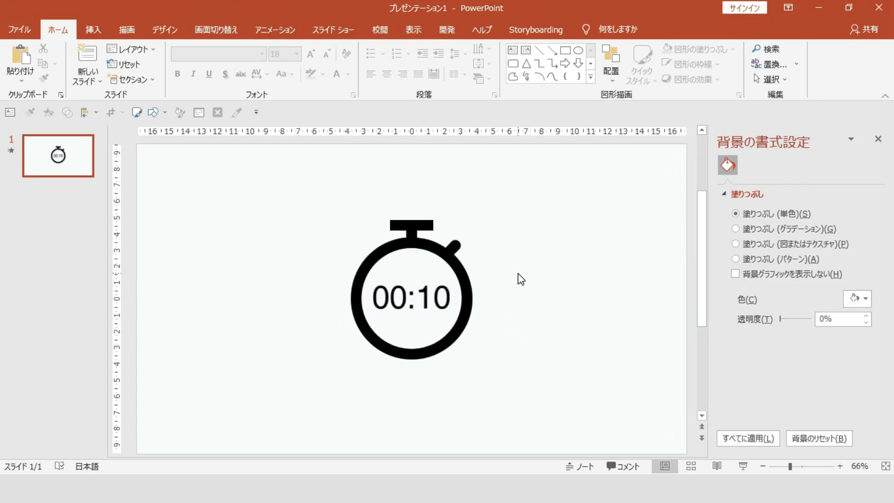
left_click(885, 142)
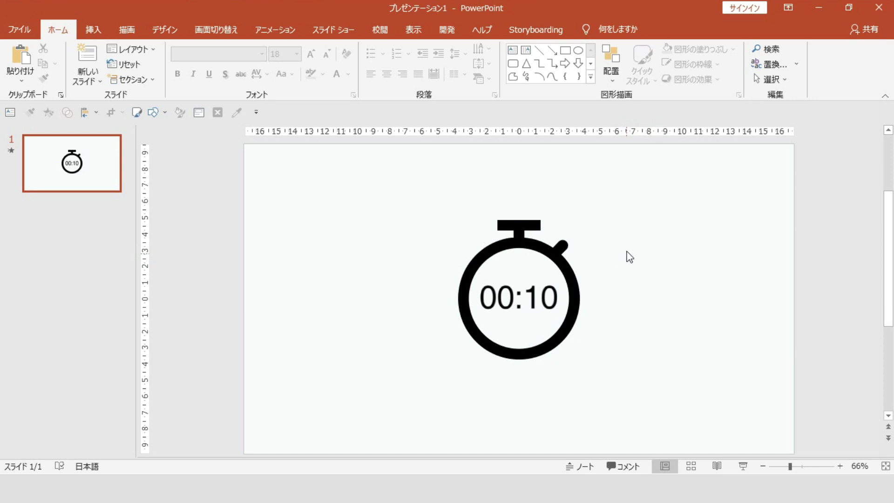
left_click(525, 229)
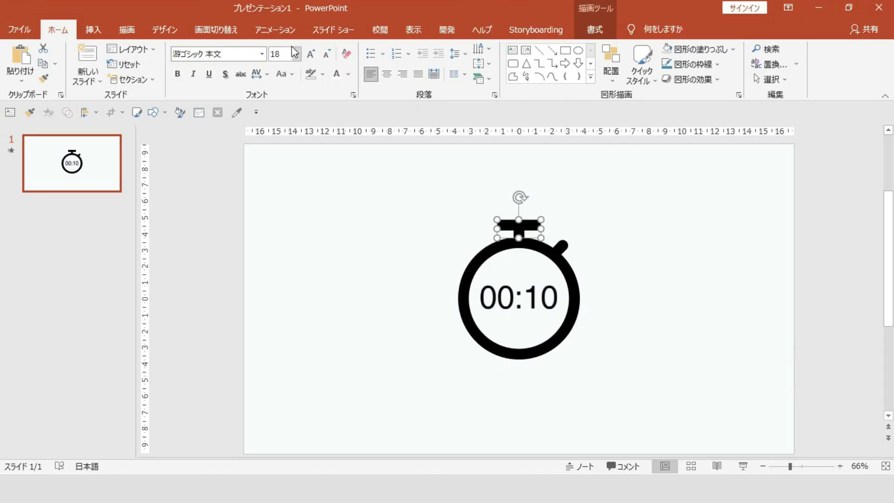
left_click(284, 32)
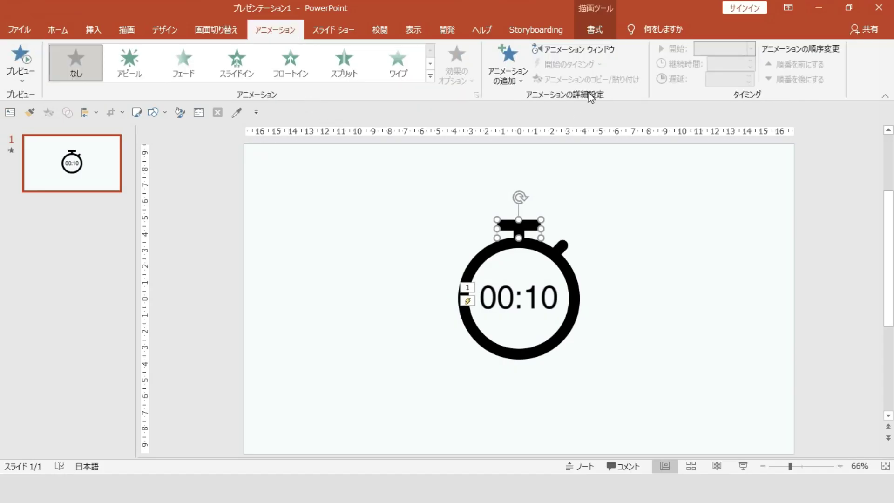
- Give the top bar a Lines motion path and drag its end point to stop at the ring's top
left_click(566, 49)
left_click(429, 77)
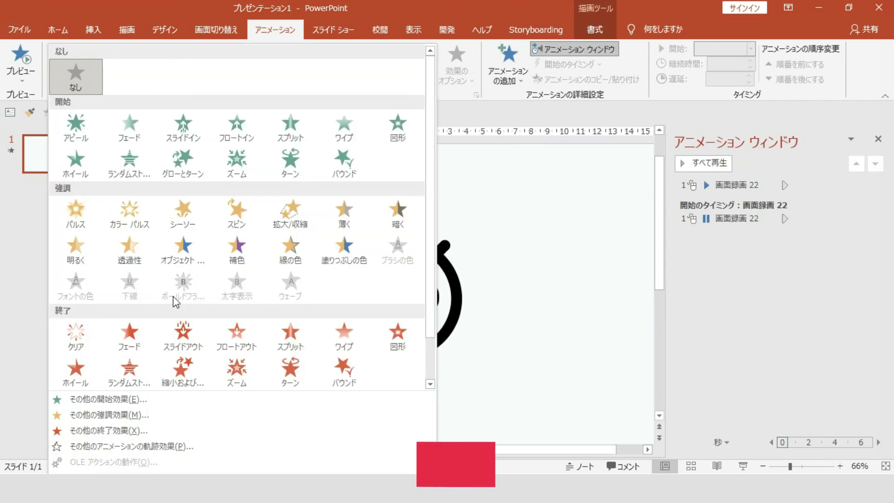
left_click(74, 373)
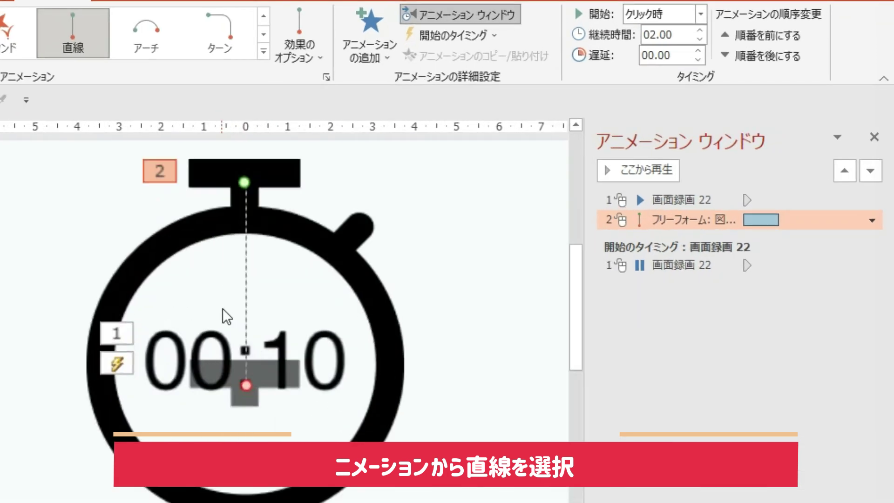
left_click_drag(251, 373, 268, 201)
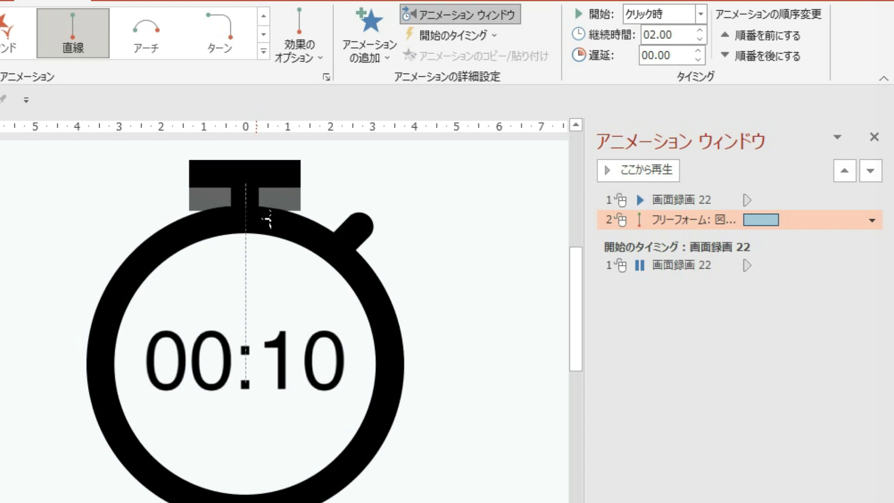
scroll(273, 210, "up", 5, "ctrl")
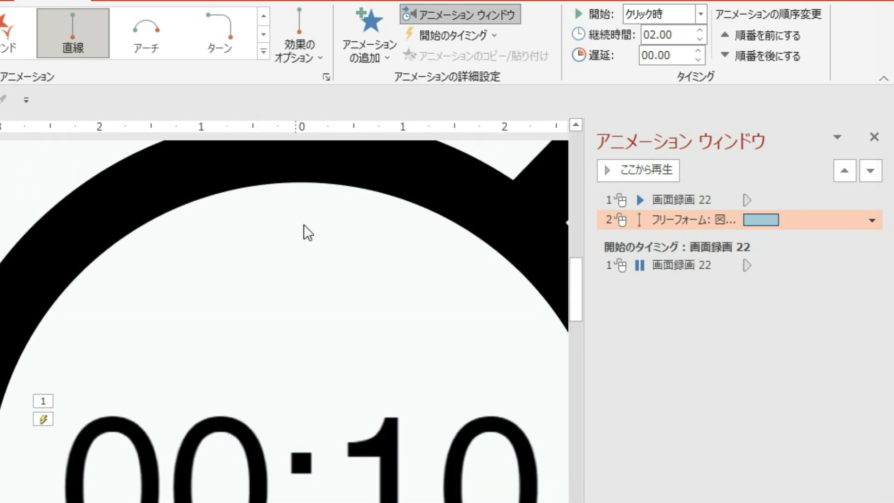
scroll(303, 224, "up", 3)
left_click_drag(301, 233, 313, 302)
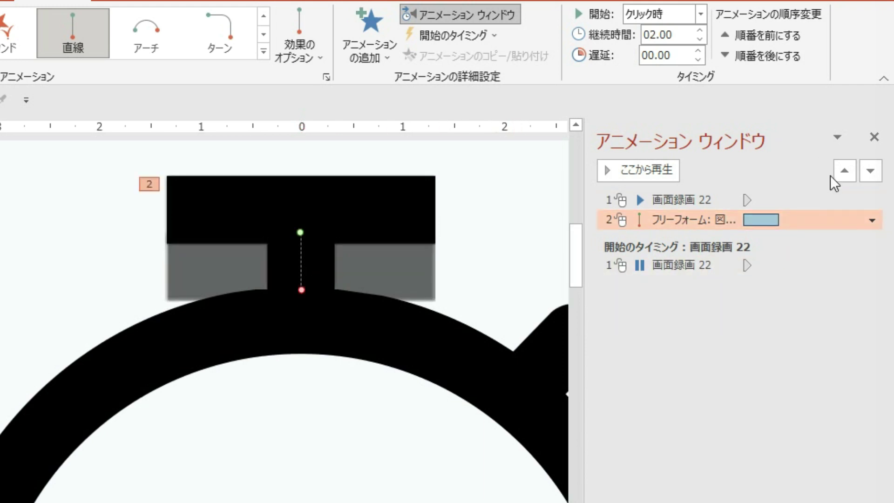
left_click(698, 16)
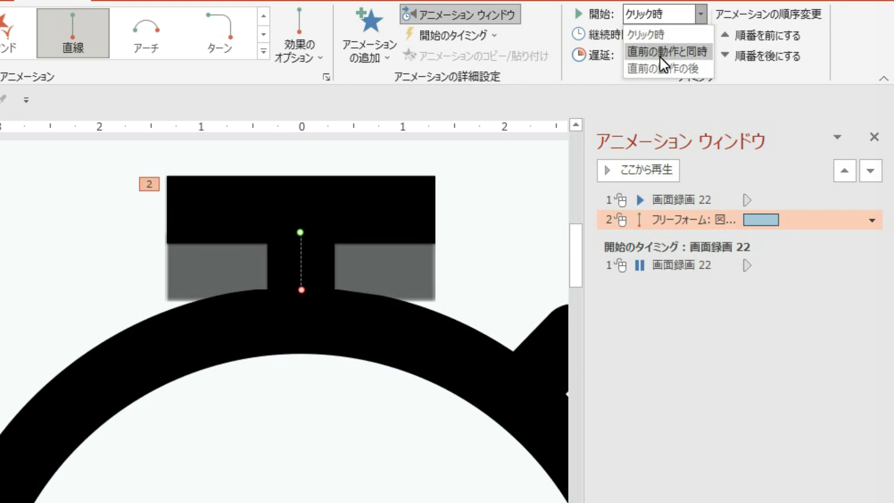
- Make the motion start With Previous and auto-reverse, with 0-second smooth start and smooth end
left_click(660, 57)
left_click(872, 220)
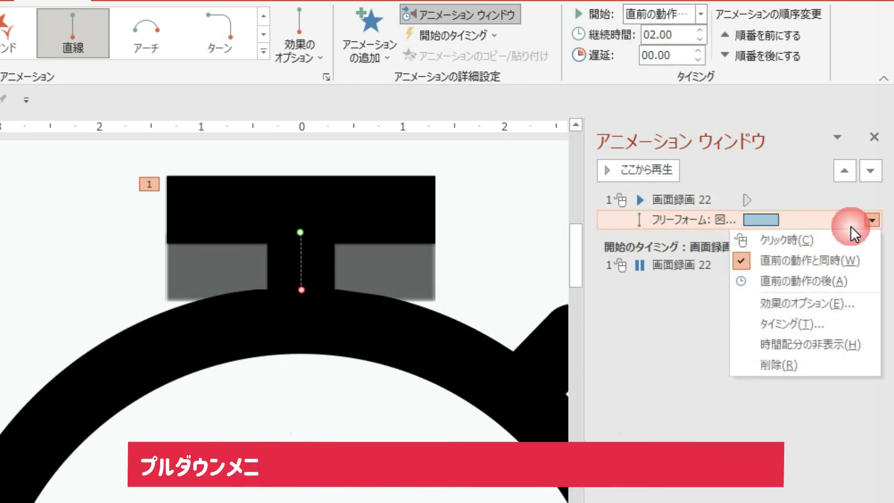
left_click(802, 304)
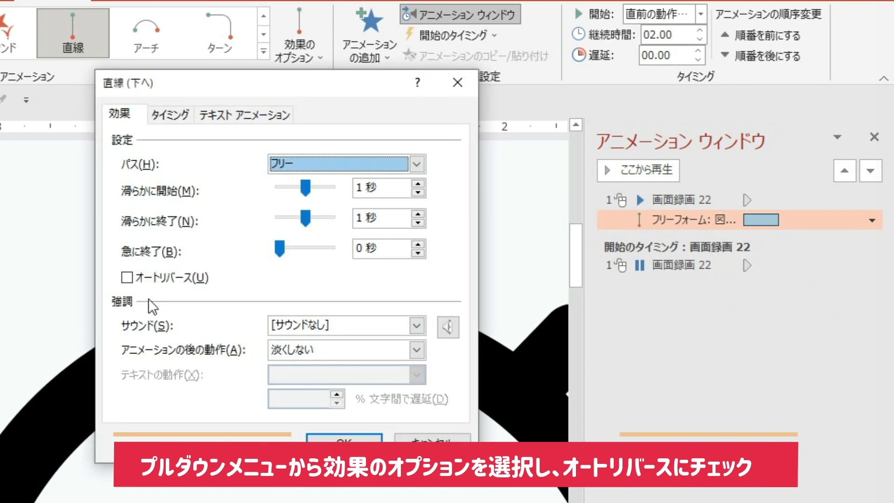
left_click(128, 275)
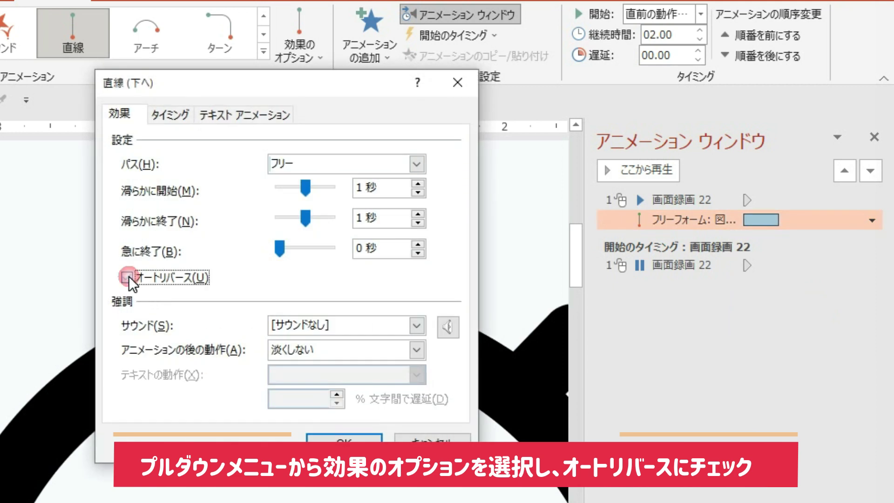
left_click(303, 192)
left_click_drag(307, 221, 274, 228)
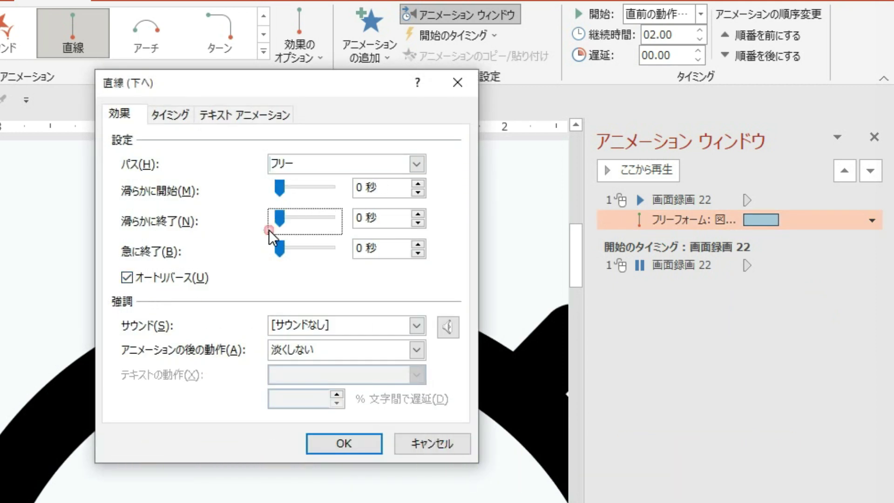
left_click(342, 448)
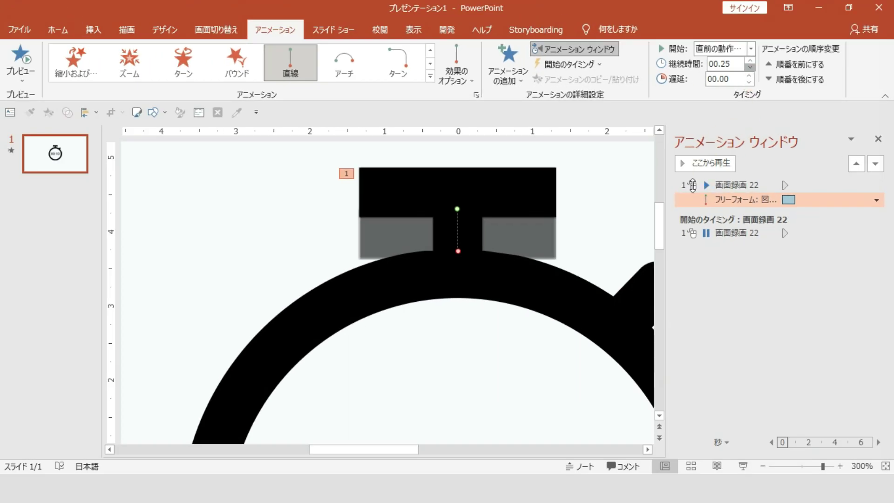
scroll(579, 222, "down", 5)
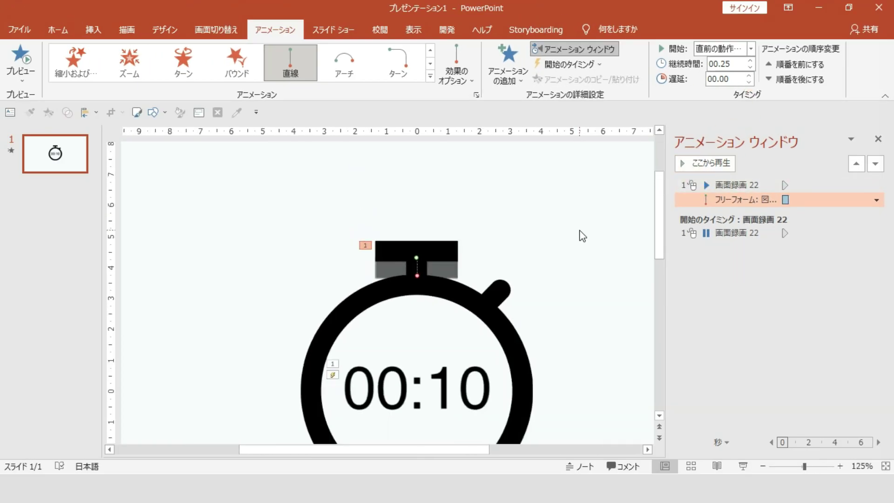
scroll(573, 261, "down", 5)
scroll(566, 298, "down", 5)
scroll(564, 299, "down", 2)
left_click(563, 295)
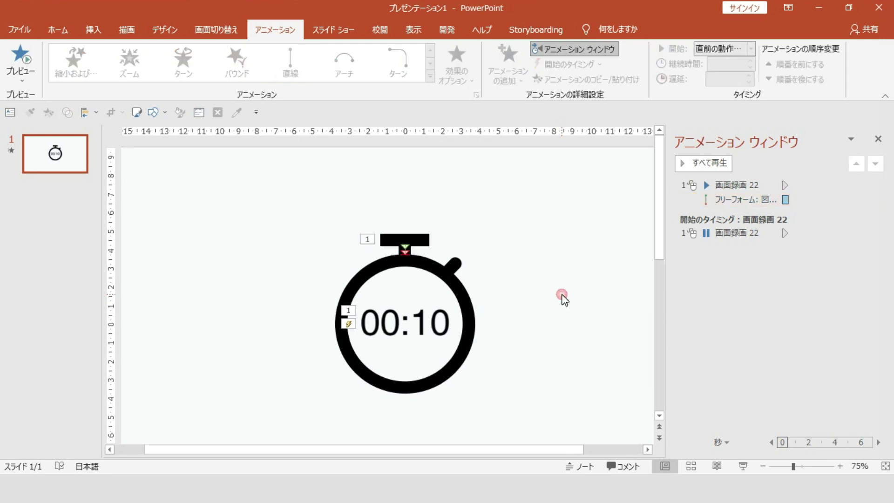
left_click(734, 187)
left_click(685, 164)
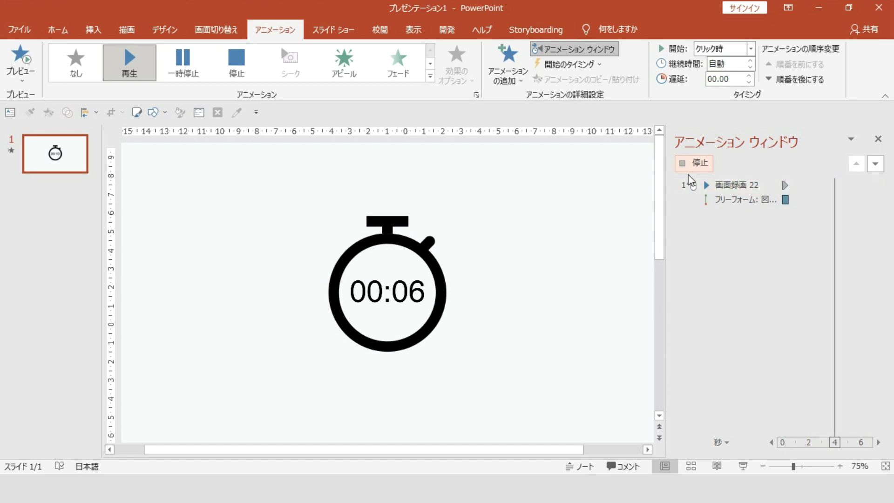
left_click(688, 164)
left_click(684, 164)
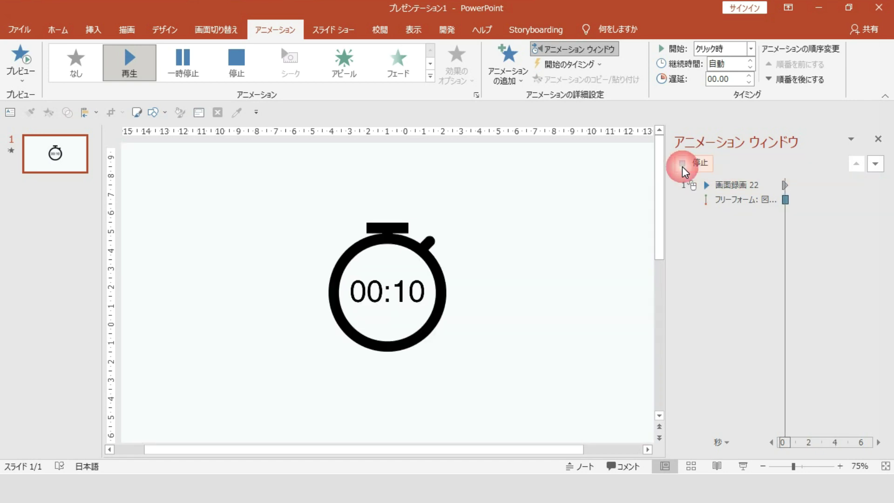
left_click(551, 222)
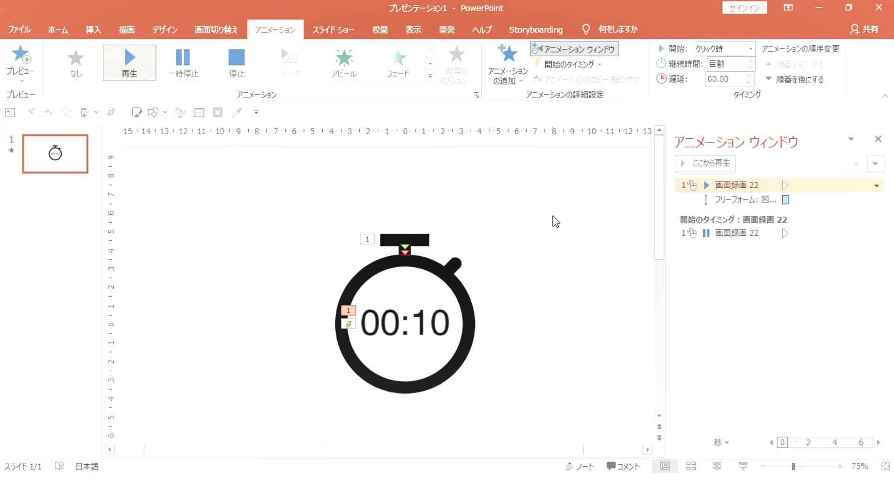
- Play the slide show to start the 00:10 countdown and the button press animation
left_click(646, 256)
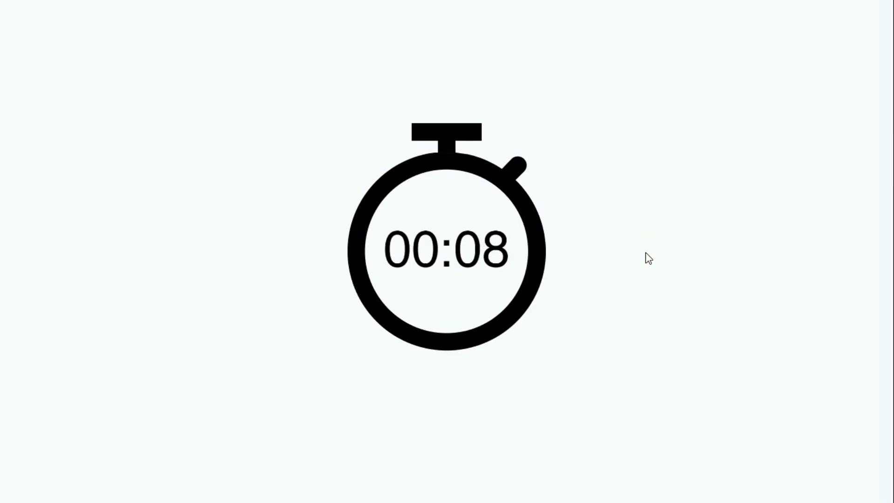